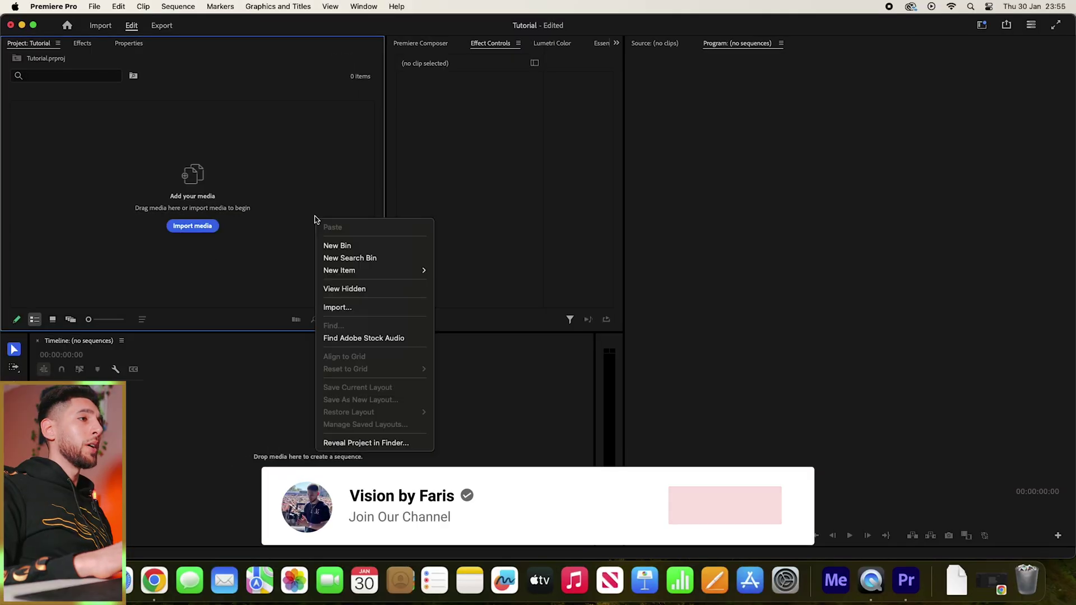
# - Create a new sequence from the HD 1080p 23.976 fps preset
pyautogui.moveTo(396, 271)
pyautogui.click(477, 271)
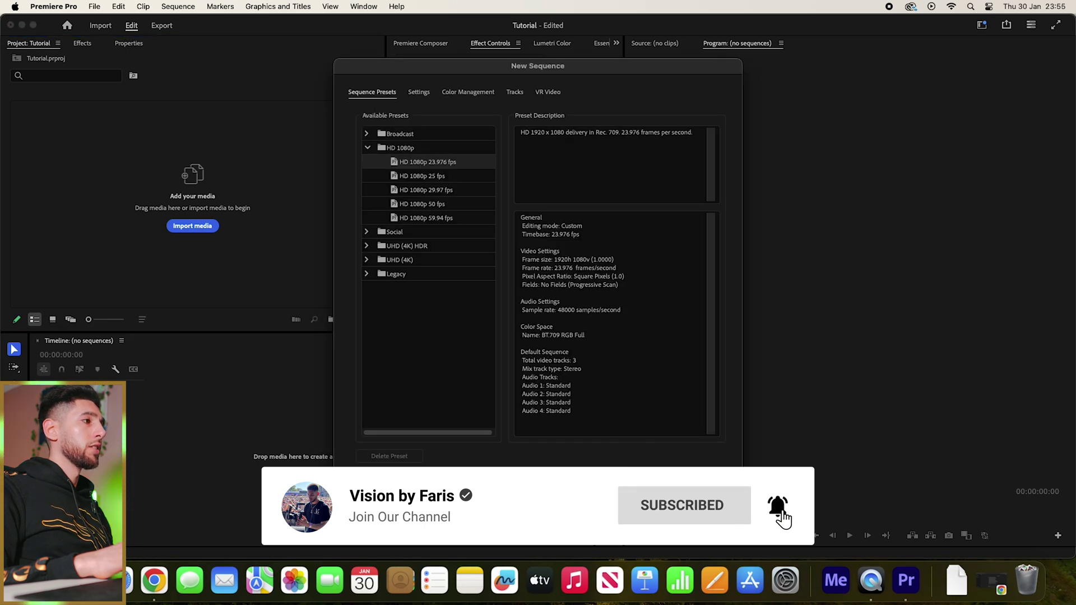
pyautogui.press('Return')
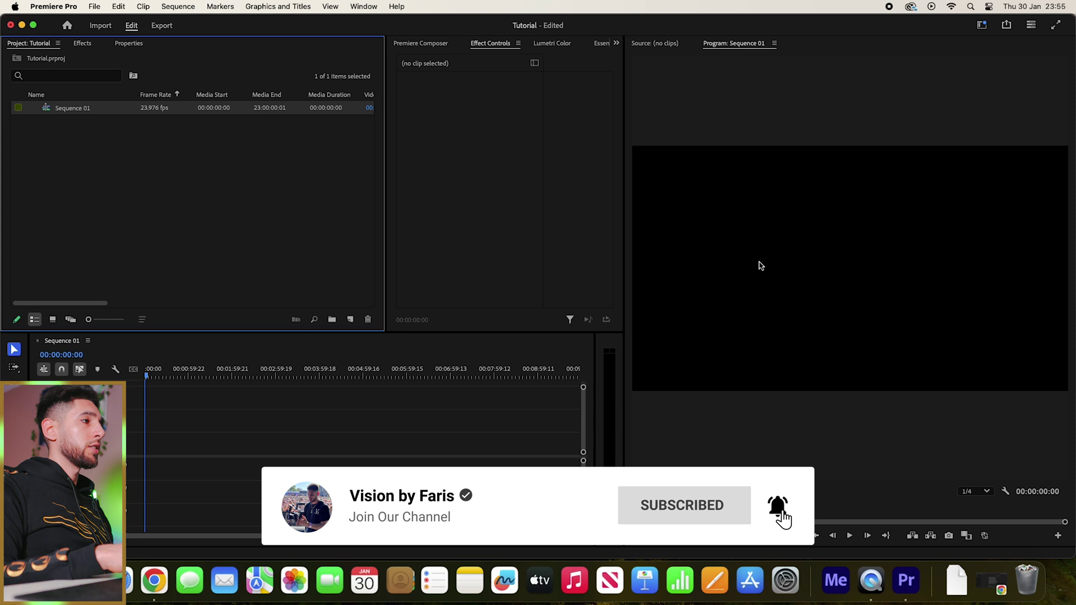
# - Draw a text box around the middle of the frame and enter "Is"
pyautogui.click(763, 264)
pyautogui.press('t')
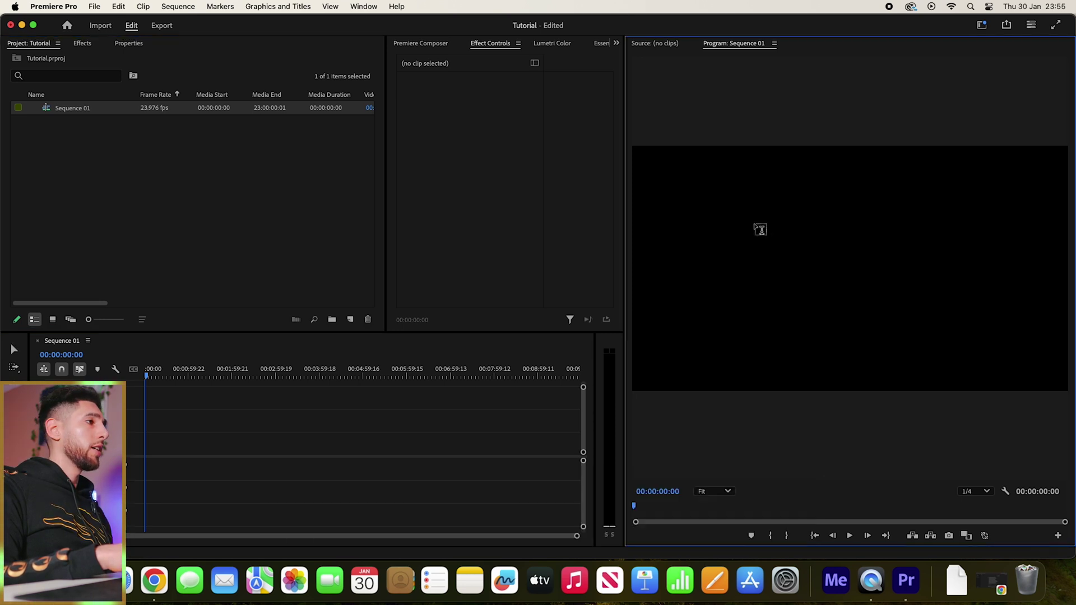
pyautogui.moveTo(751, 233); pyautogui.dragTo(958, 308)
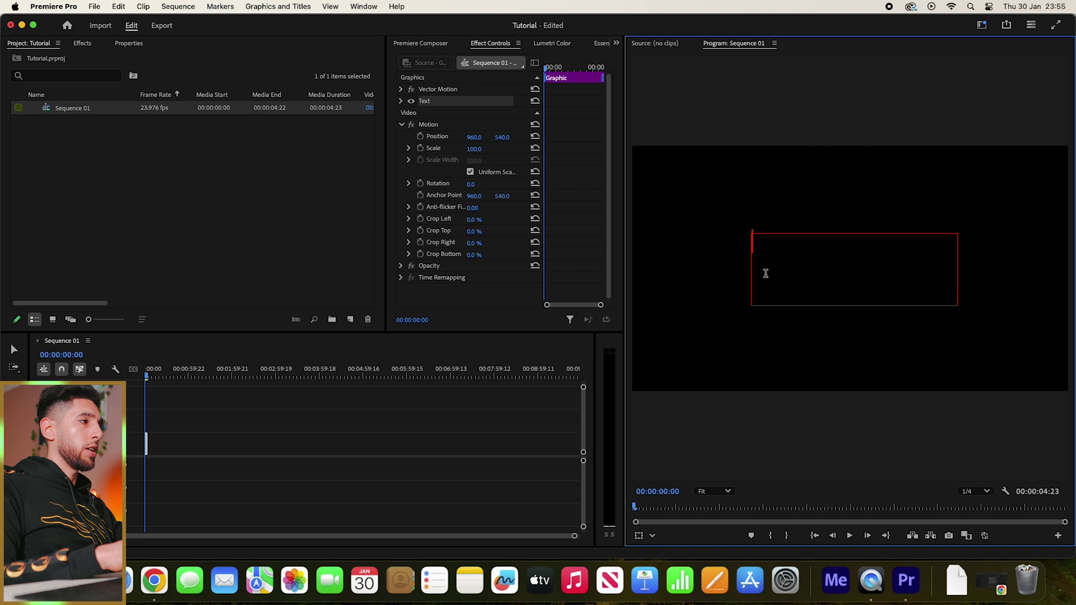
pyautogui.write('Is')
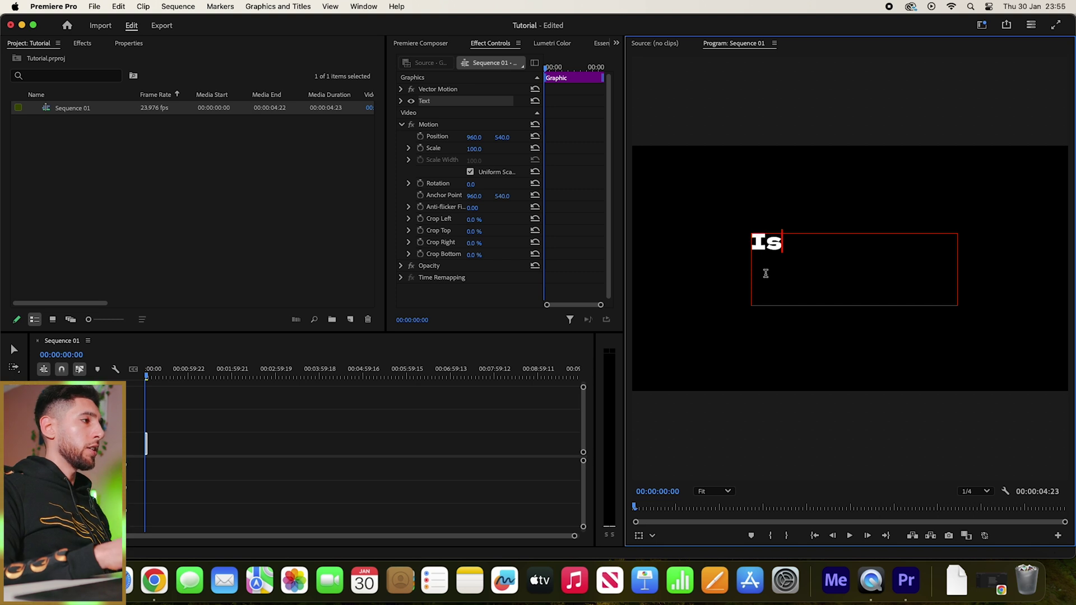
# - Shrink the "Is" text box in width and height so it fits more closely around the word
pyautogui.click(155, 444)
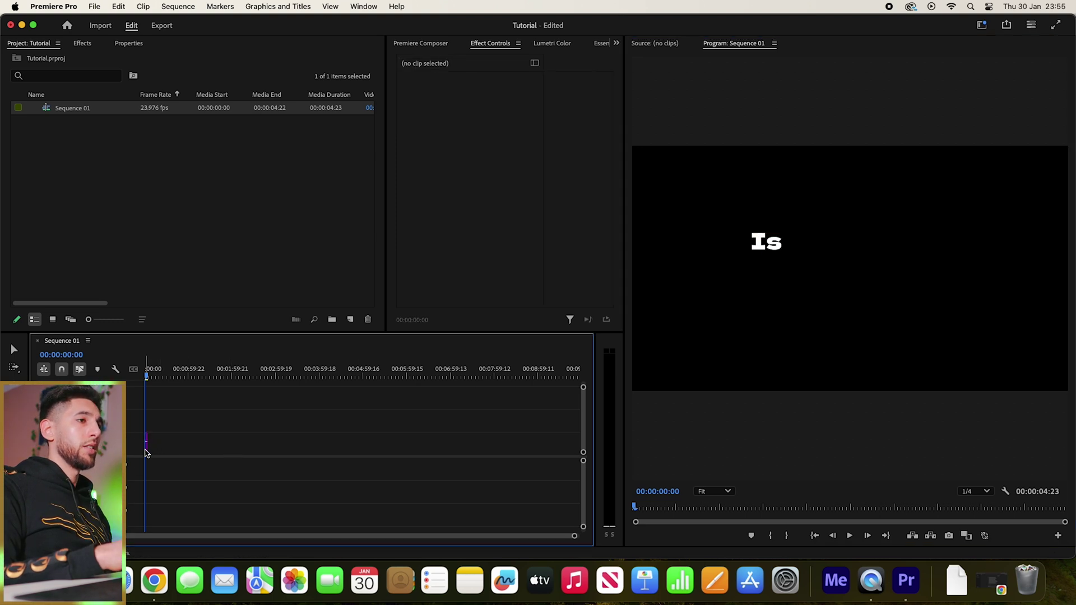
pyautogui.click(147, 444)
pyautogui.press('v')
pyautogui.click(129, 44)
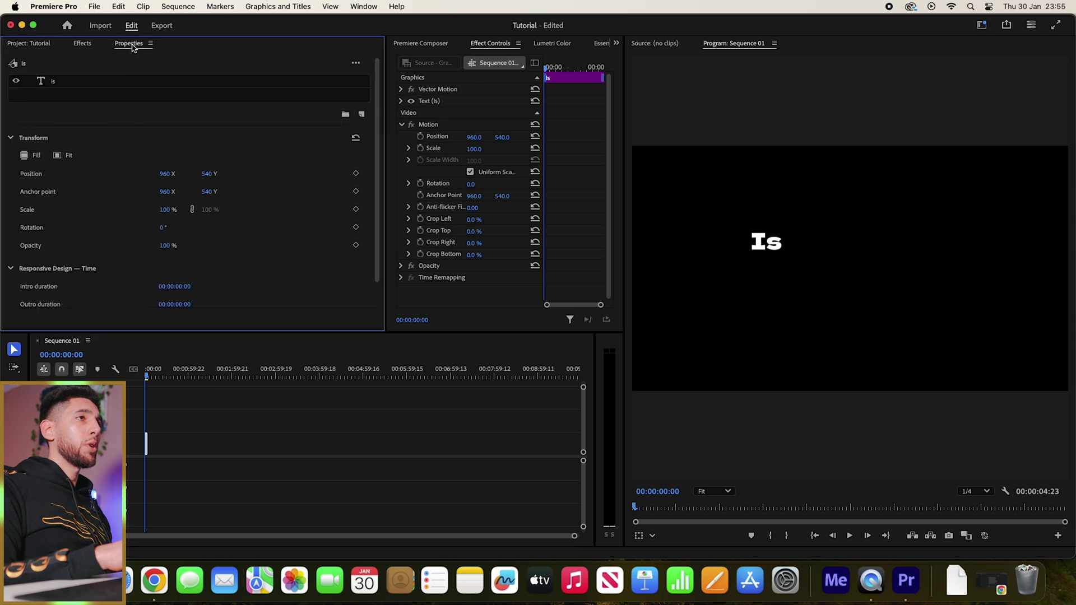
pyautogui.click(754, 241)
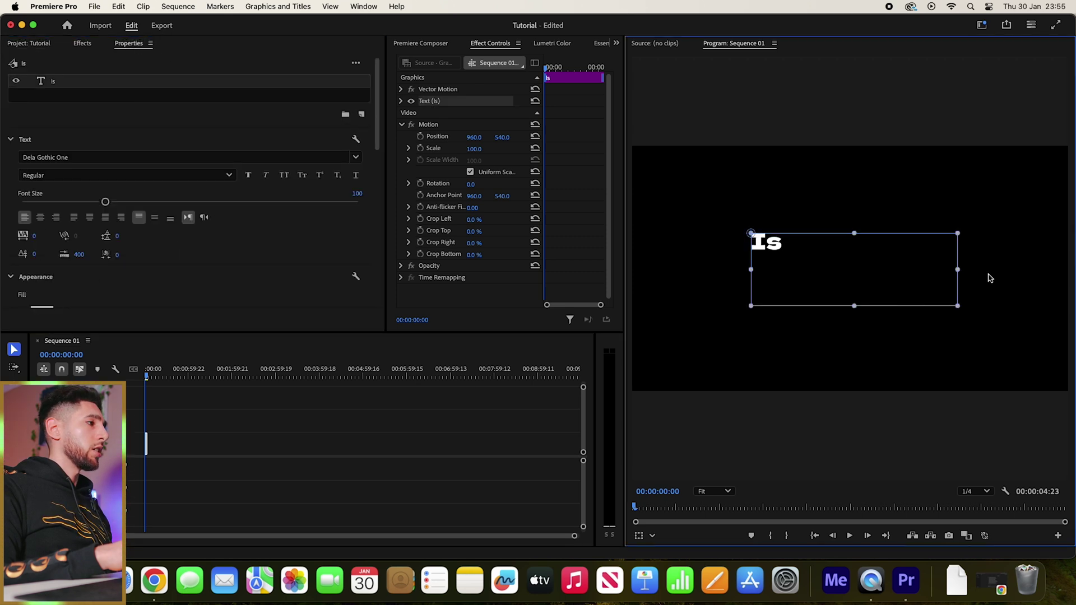
pyautogui.moveTo(958, 270); pyautogui.dragTo(808, 269)
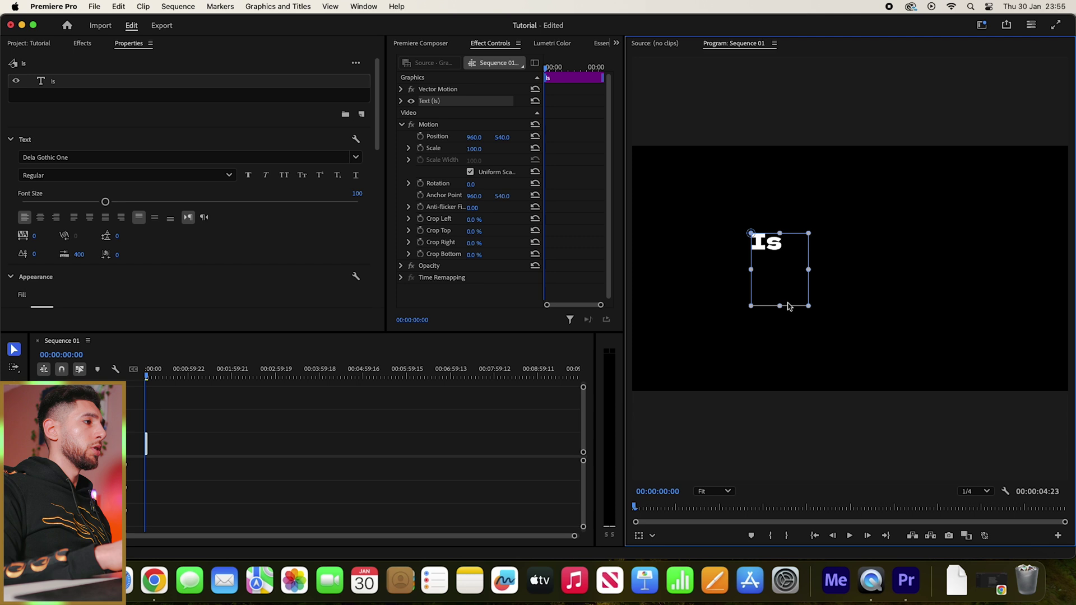
pyautogui.moveTo(788, 306); pyautogui.dragTo(853, 248)
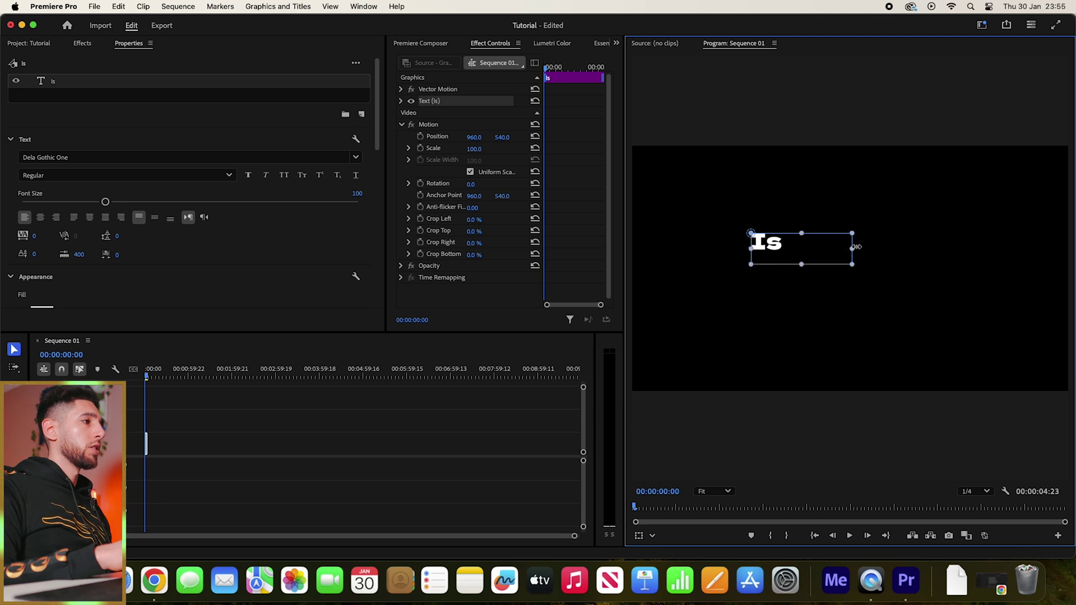
# - Center the text within its box and align the box horizontally and vertically to the middle of the frame
pyautogui.click(40, 217)
pyautogui.scroll(-10, 152, 215)
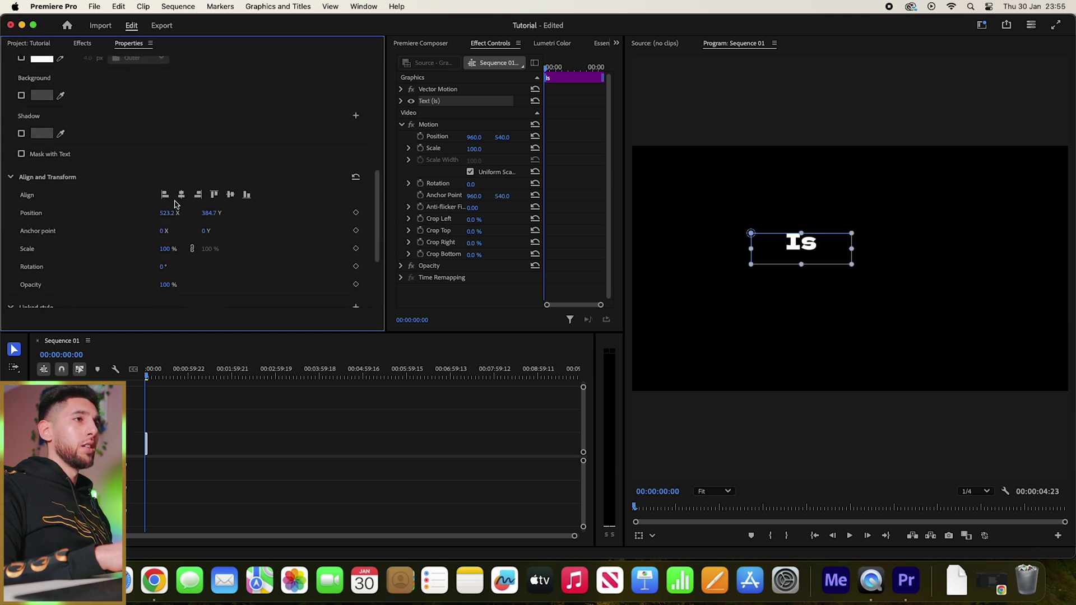
pyautogui.click(181, 195)
pyautogui.click(231, 195)
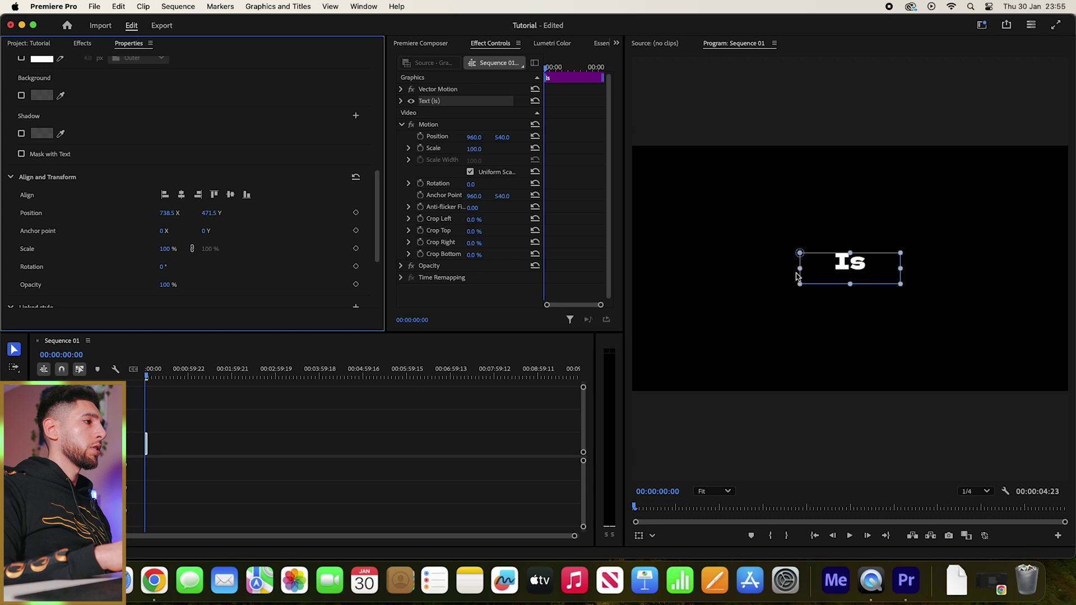
# - Reduce the text box's height to hug the word and re-center the box in the frame in both directions
pyautogui.moveTo(856, 281); pyautogui.dragTo(850, 271)
pyautogui.click(181, 195)
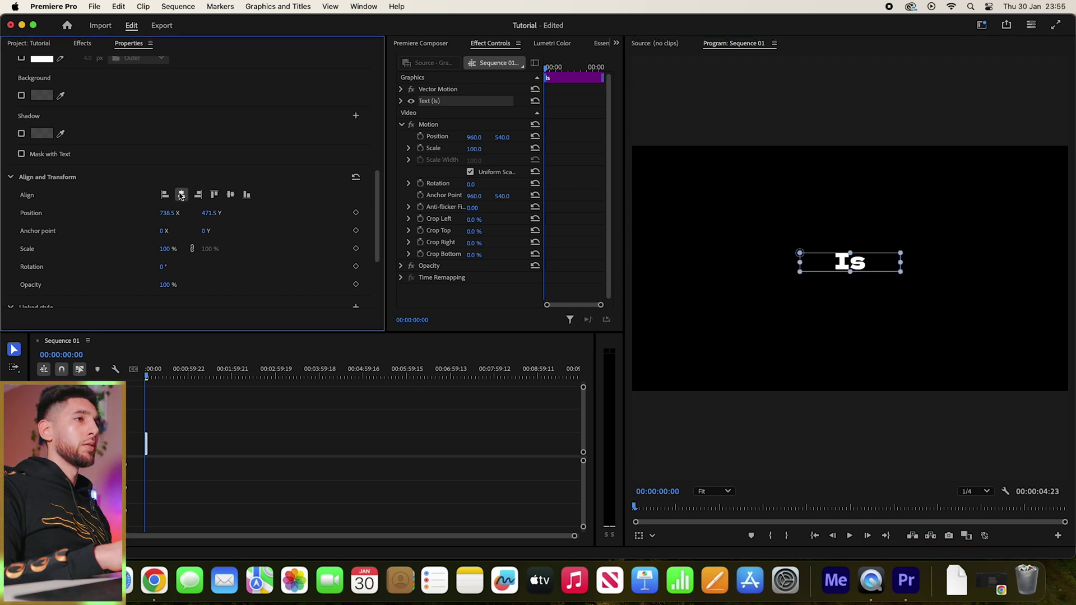
pyautogui.click(230, 194)
# - Split the "Is" text clip at 00:00:01:00
pyautogui.click(150, 443)
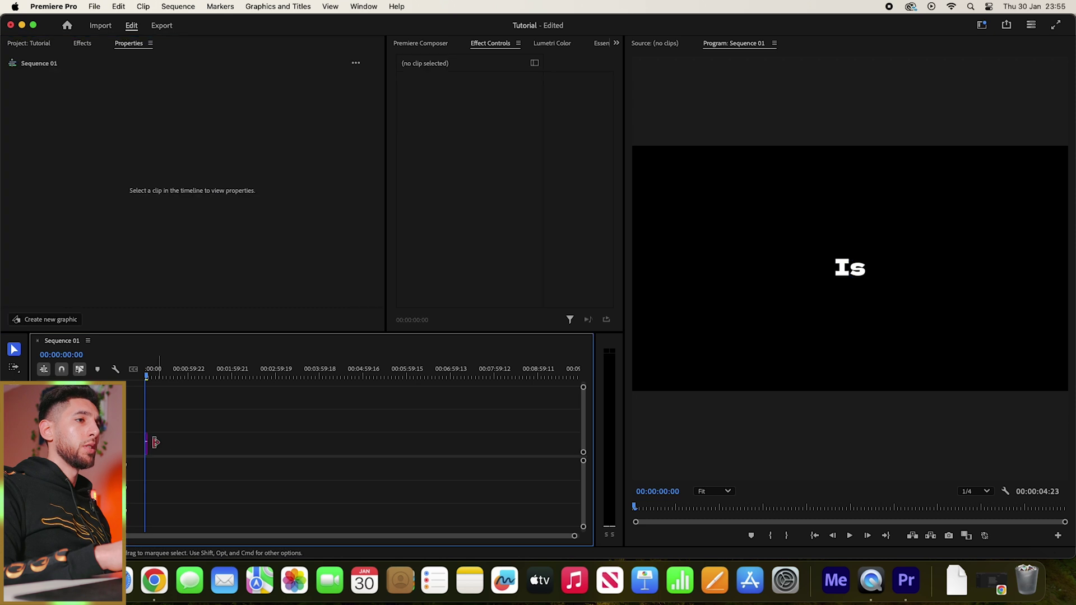
pyautogui.click(147, 447)
pyautogui.press('=')
pyautogui.press('=')
pyautogui.press('=')
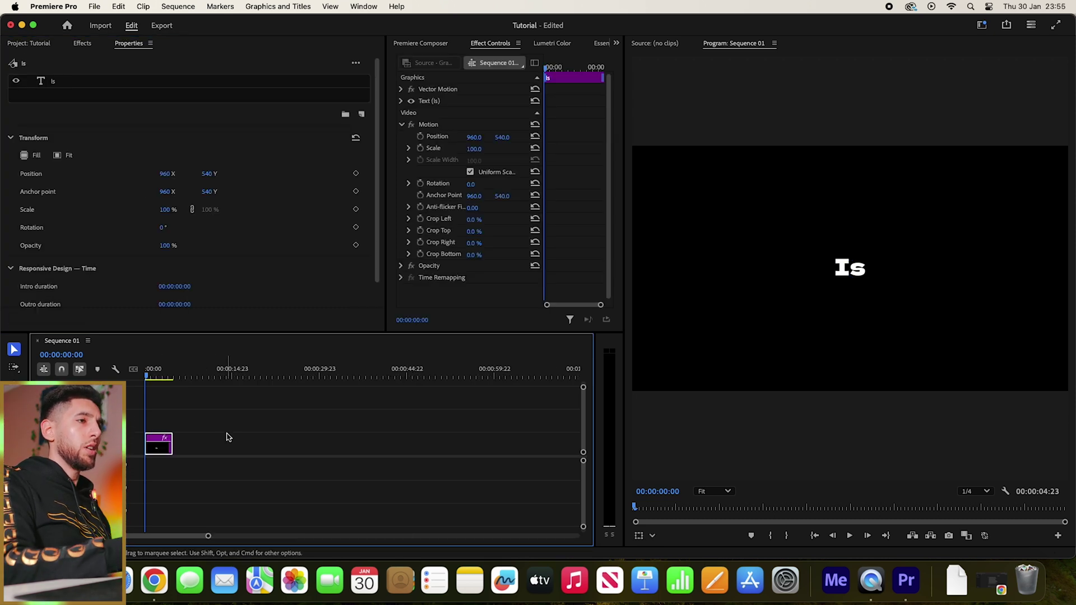
pyautogui.press('Down')
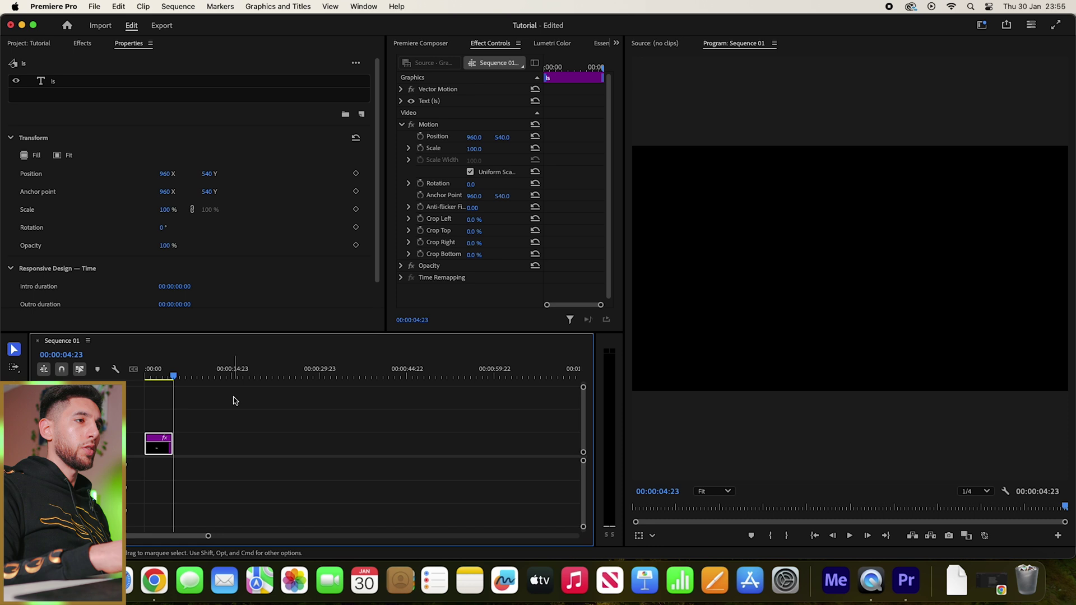
pyautogui.moveTo(154, 375); pyautogui.dragTo(153, 376)
pyautogui.press('Left')
pyautogui.press('Left')
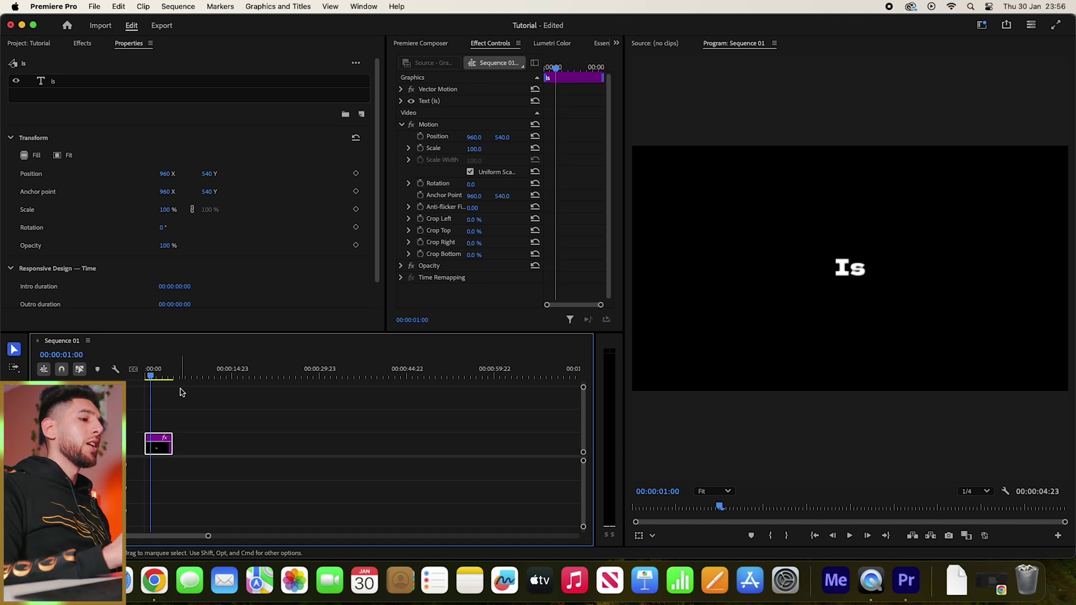
pyautogui.press('super+k')
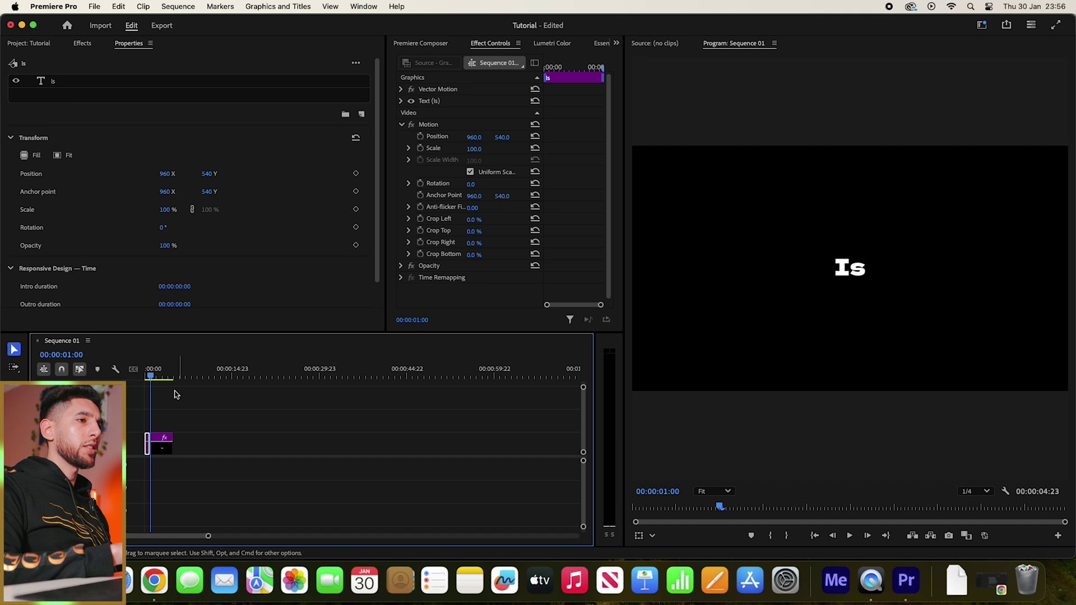
# - Delete the part of the "Is" clip after the cut
pyautogui.press('=')
pyautogui.press('=')
pyautogui.click(202, 448)
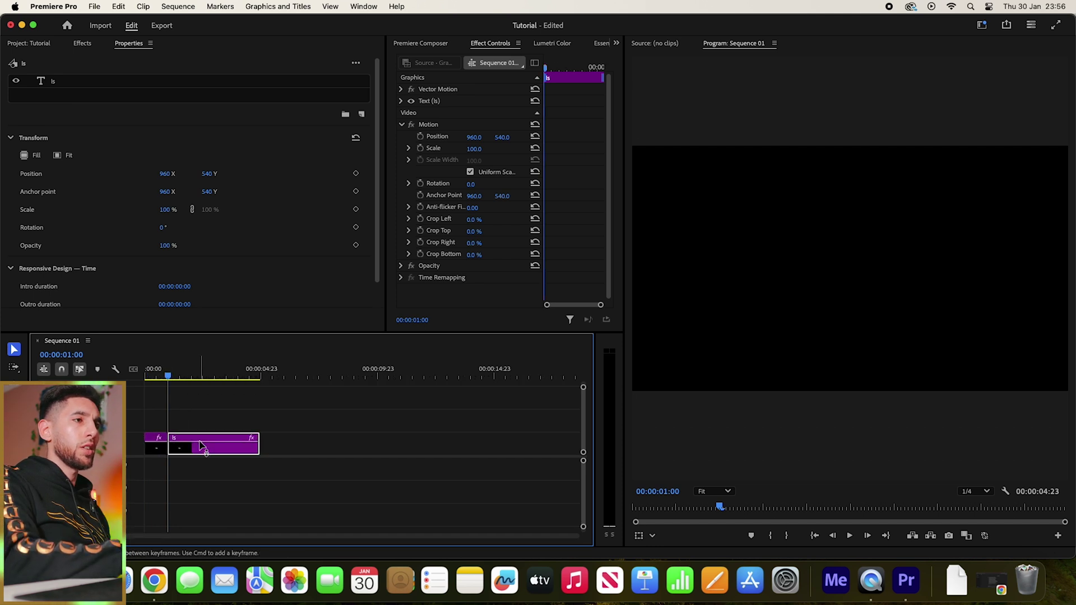
pyautogui.press('Delete')
# - Copy the one-second "Is" clip and paste two copies directly after it on the same track
pyautogui.click(148, 448)
pyautogui.press('super+c')
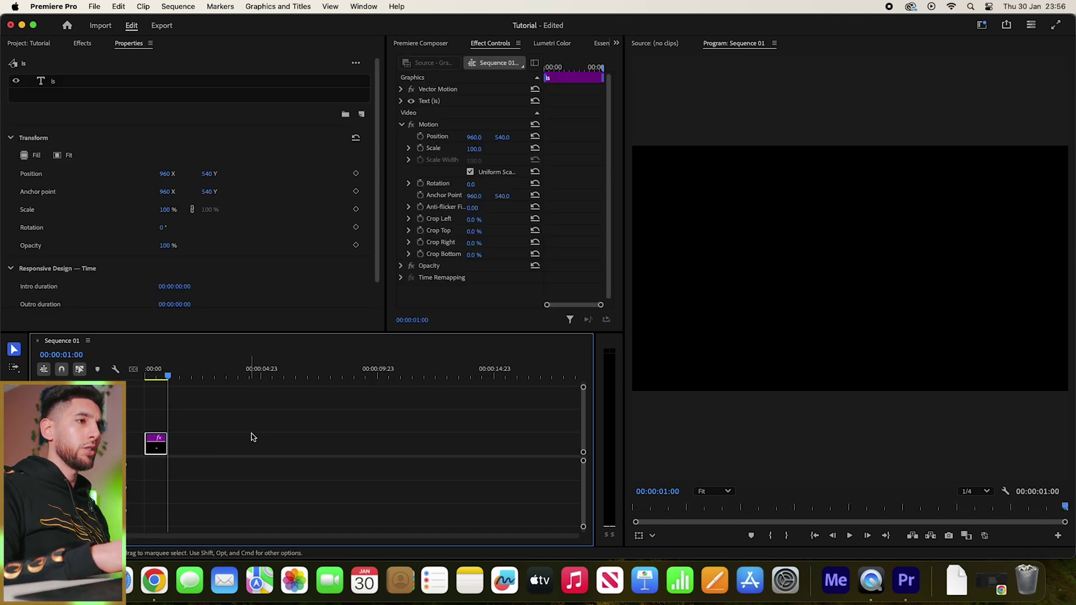
pyautogui.press('super+v')
pyautogui.press('super+v')
# - Change the text of the second clip to "This"
pyautogui.click(184, 375)
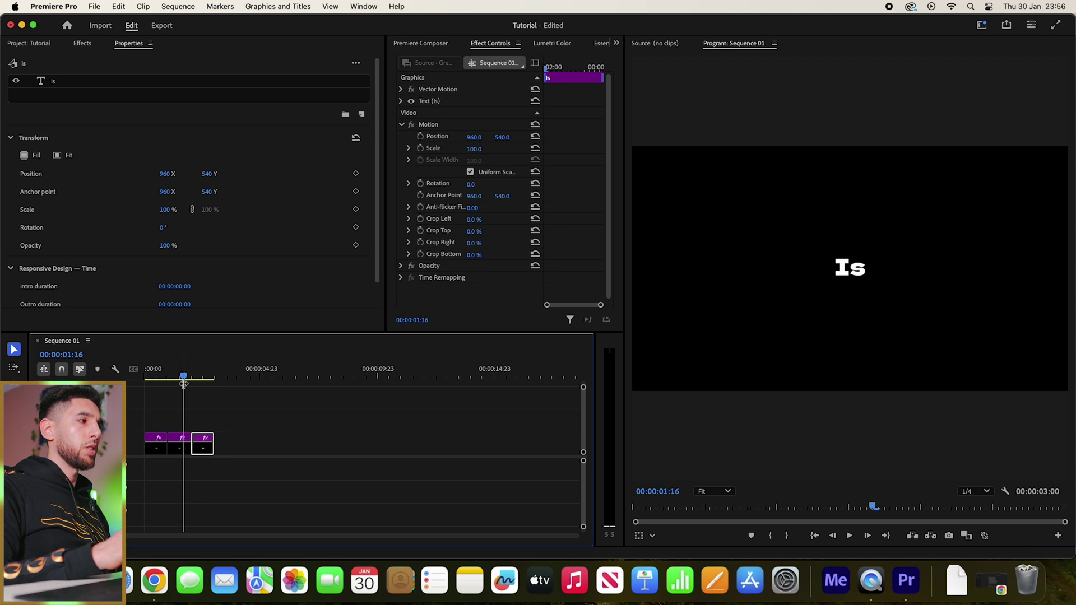
pyautogui.click(180, 447)
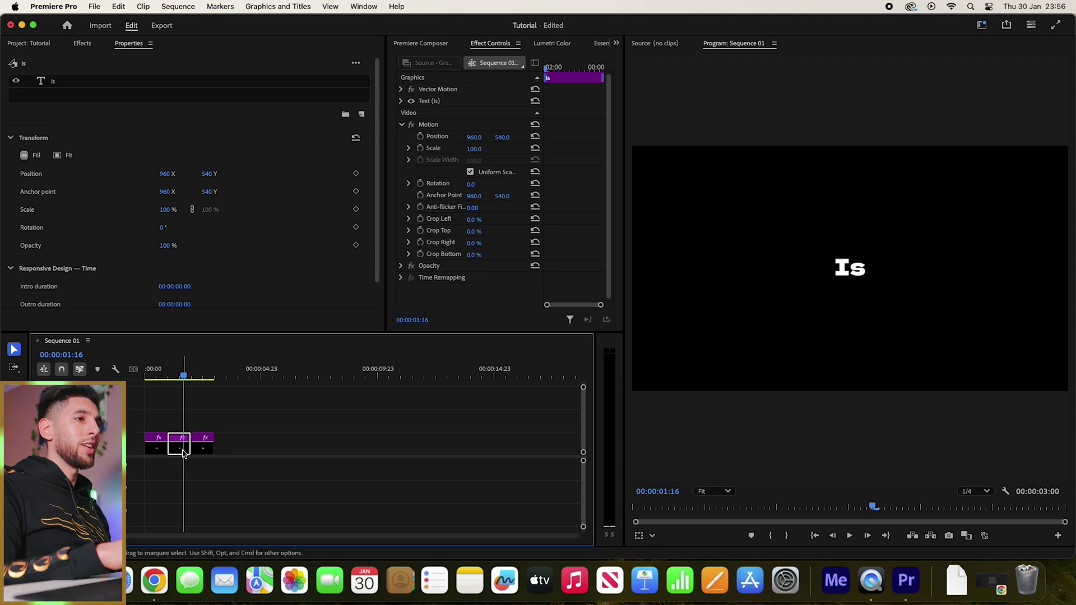
pyautogui.doubleClick(844, 268)
pyautogui.write('This')
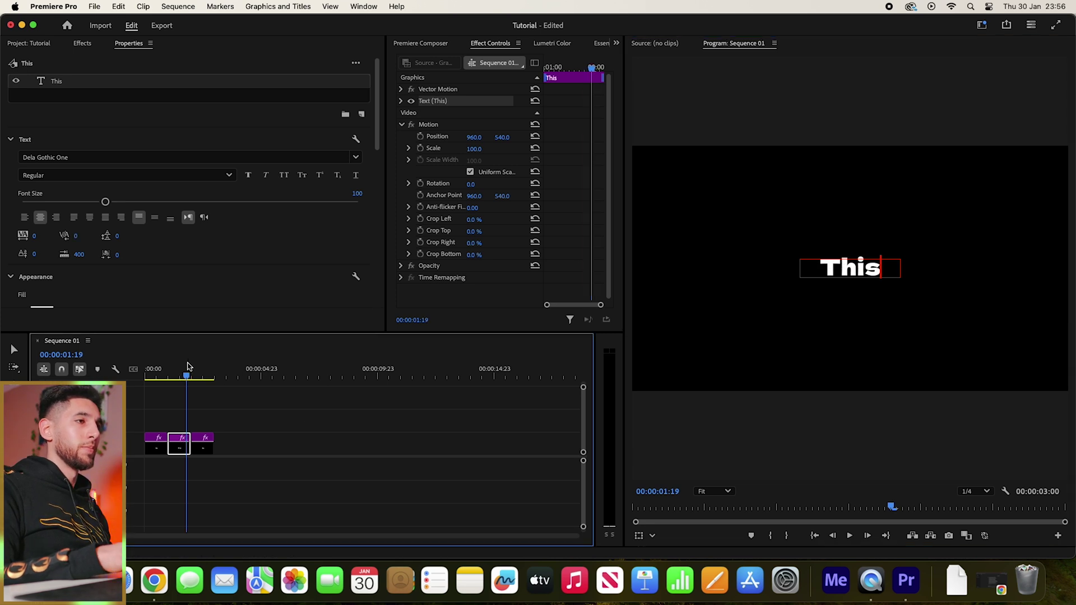
# - Change the text of the third clip to "Cool?"
pyautogui.click(213, 374)
pyautogui.click(202, 447)
pyautogui.click(206, 375)
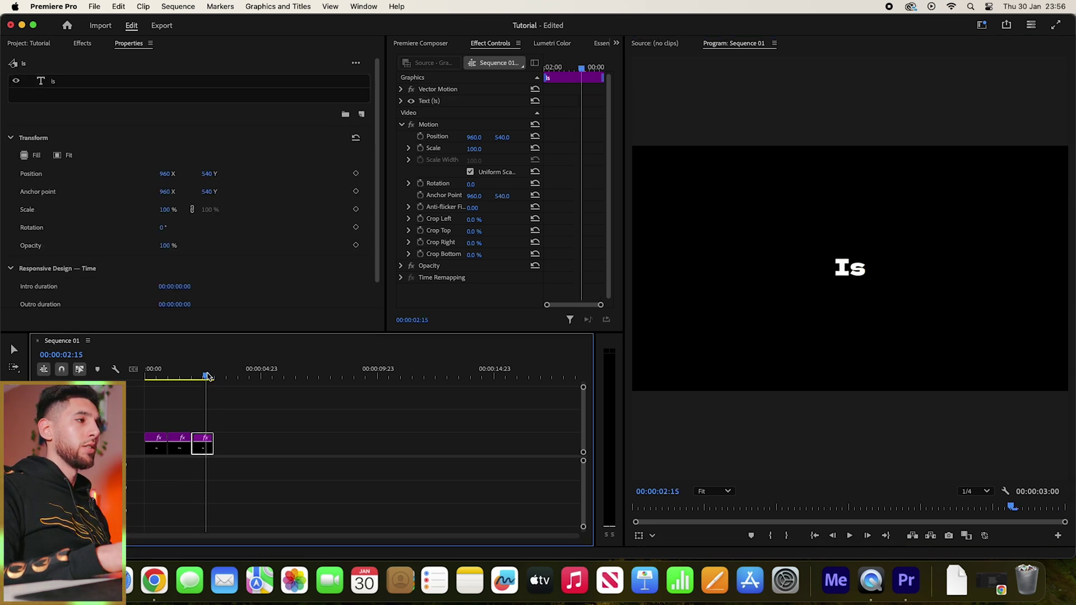
pyautogui.doubleClick(863, 269)
pyautogui.doubleClick(863, 269)
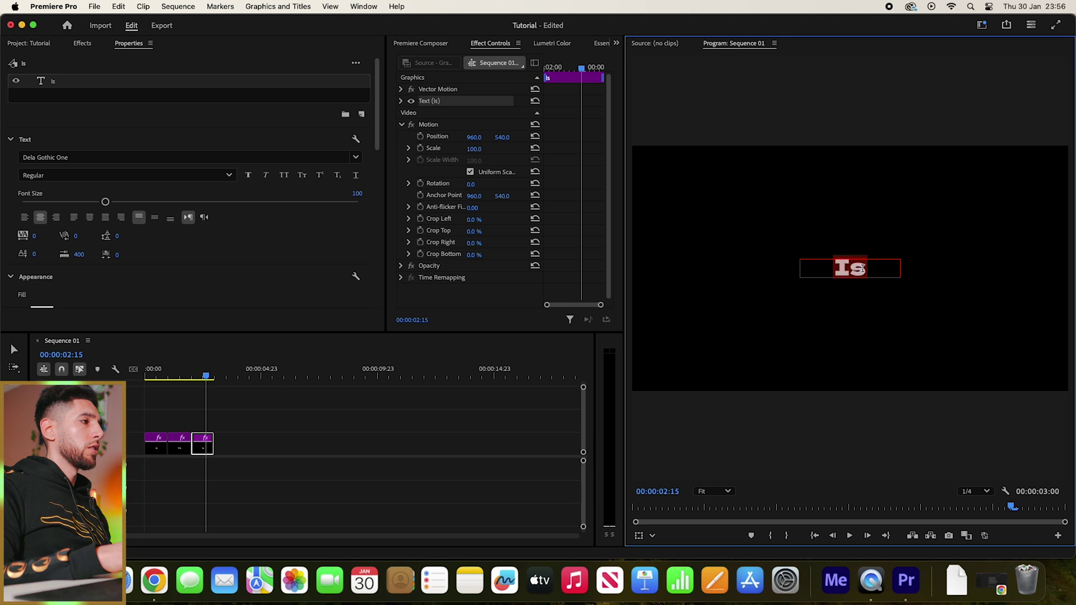
pyautogui.write('Cool?')
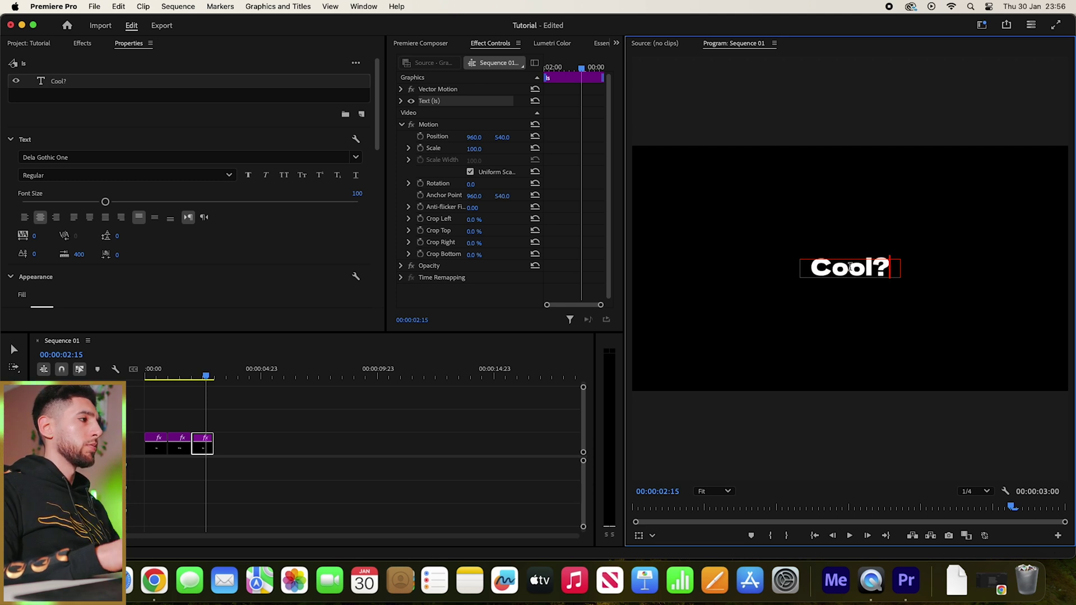
pyautogui.click(379, 415)
# - Apply the Transform video effect to the first clip, "Is", and select the effect in the clip's settings
pyautogui.press('Home')
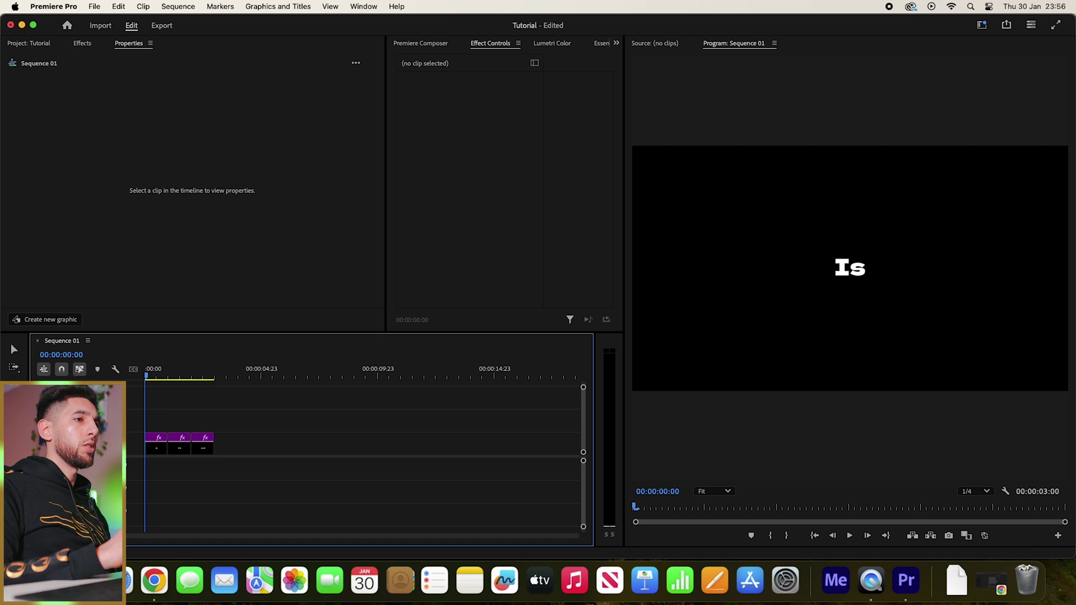
pyautogui.click(154, 448)
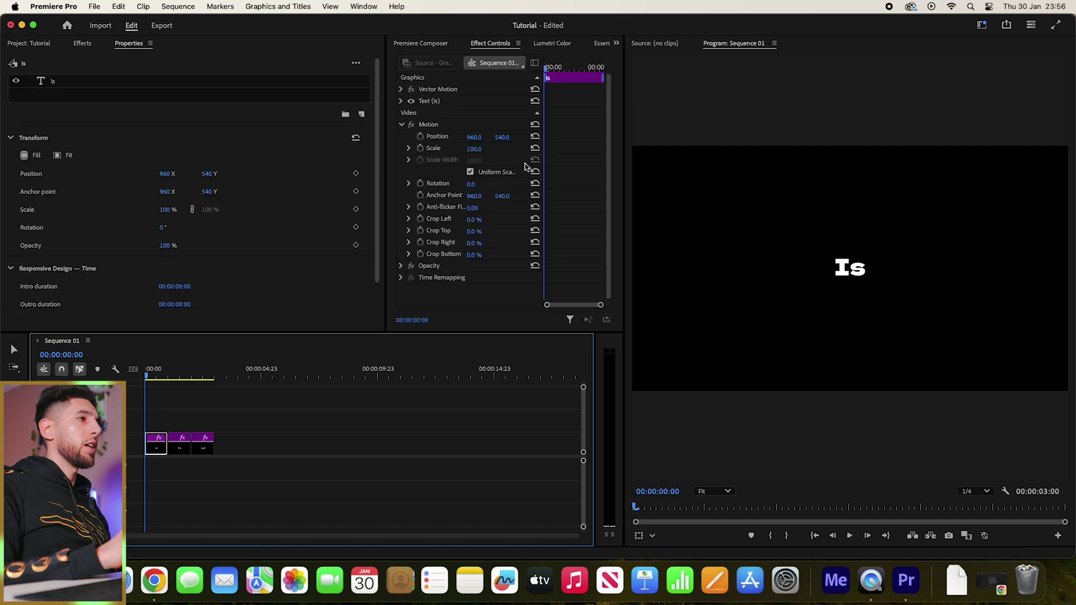
pyautogui.click(78, 45)
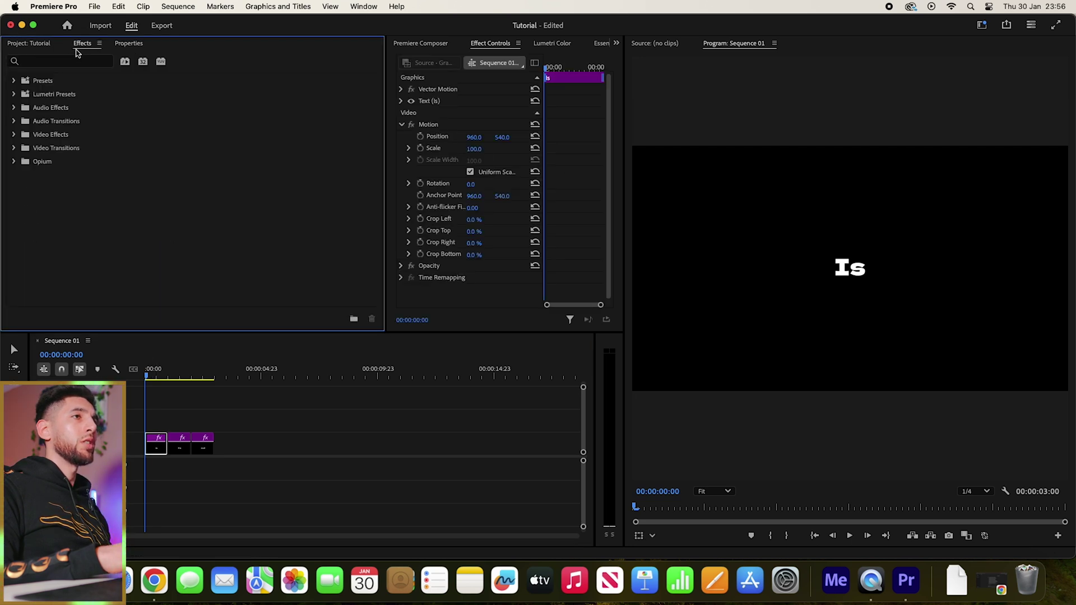
pyautogui.click(62, 63)
pyautogui.write('transform')
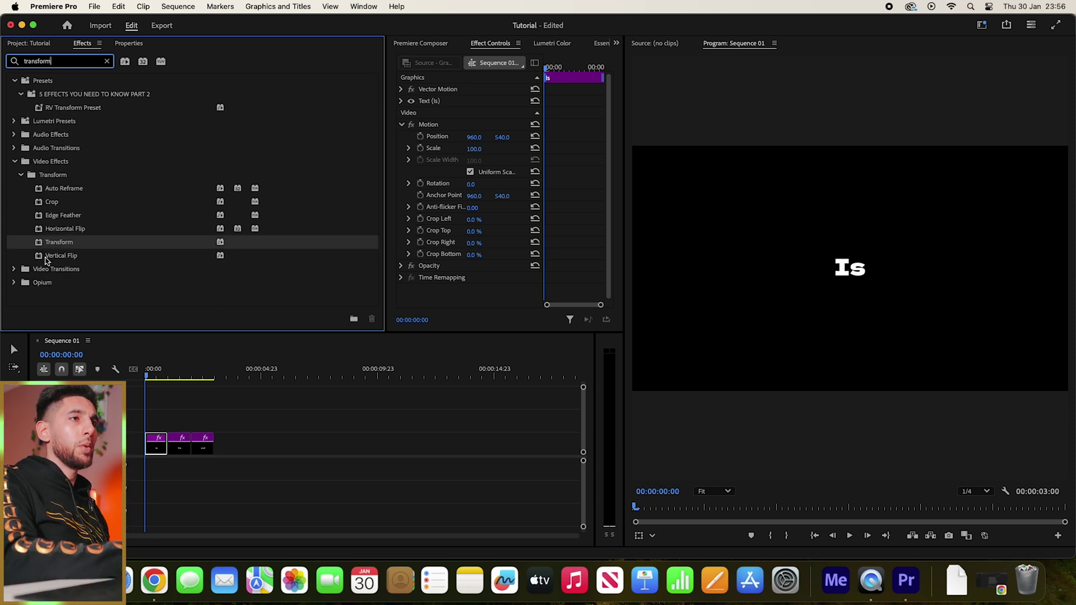
pyautogui.moveTo(56, 242); pyautogui.dragTo(156, 443)
pyautogui.click(106, 67)
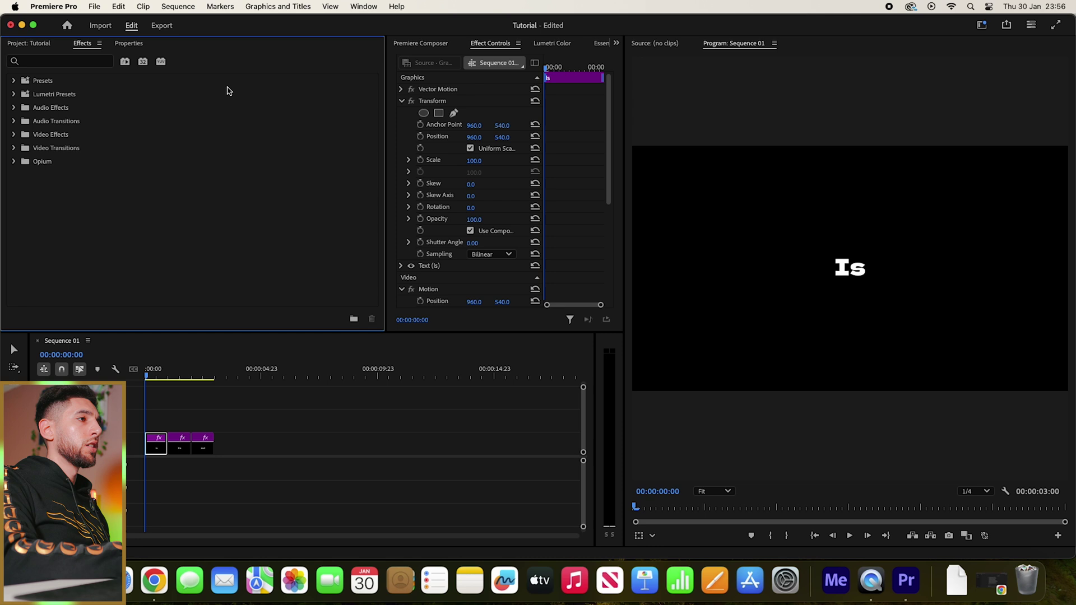
pyautogui.scroll(-10, 545, 230)
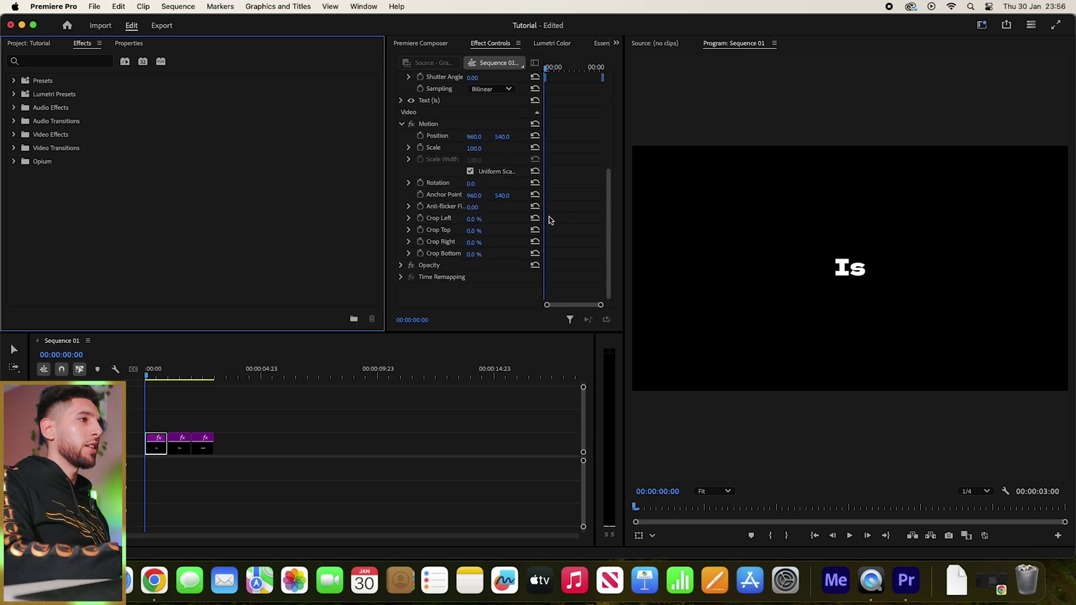
pyautogui.scroll(6, 550, 221)
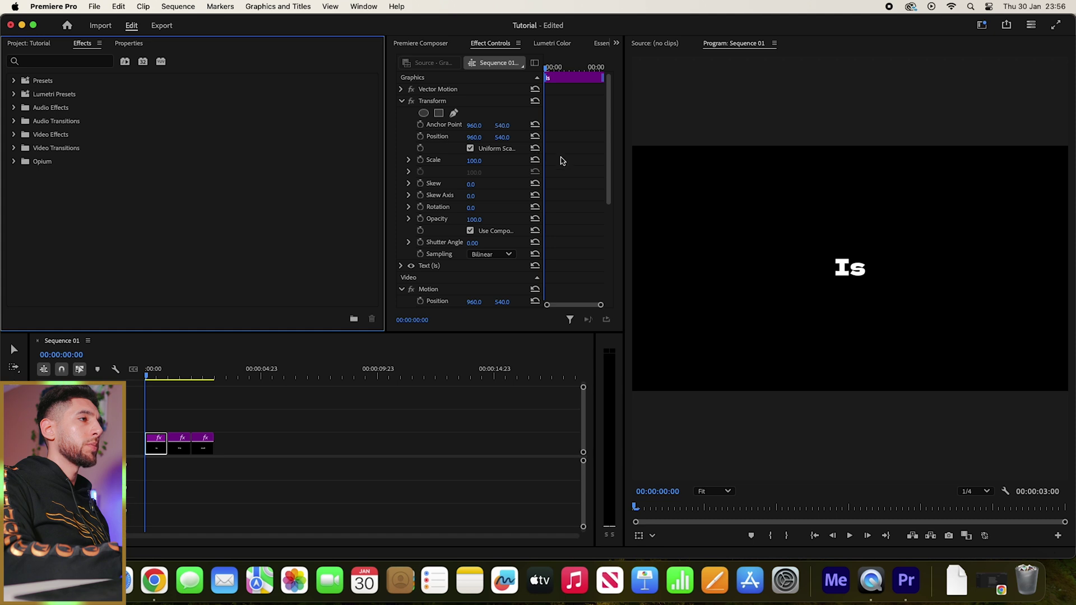
pyautogui.click(435, 101)
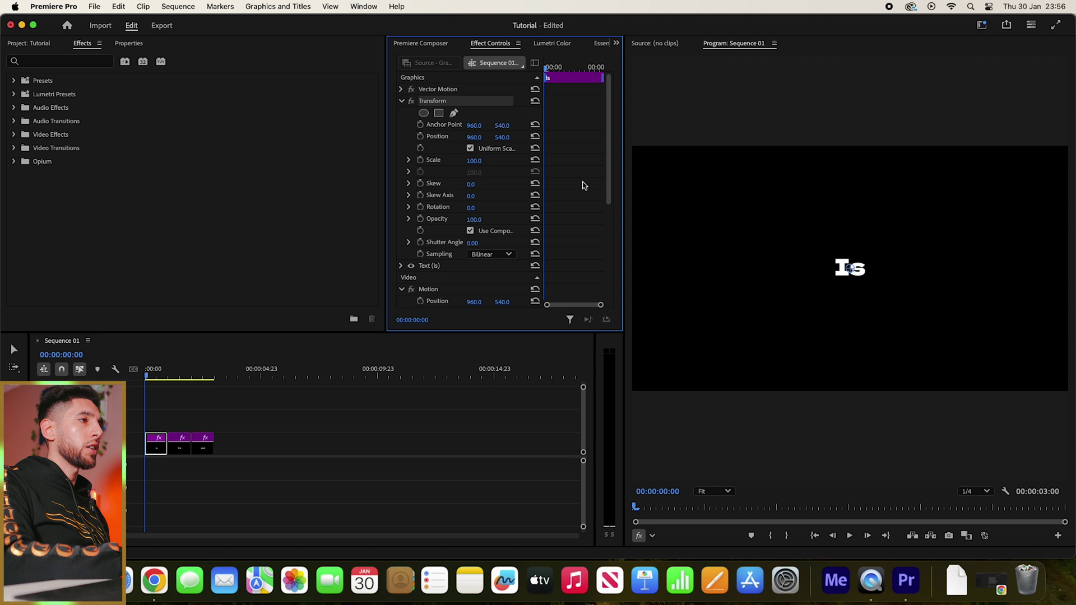
# - Add a Transform Scale keyframe at 100 to the "Is" clip at 00:00:00:12
pyautogui.click(193, 404)
pyautogui.press('\\')
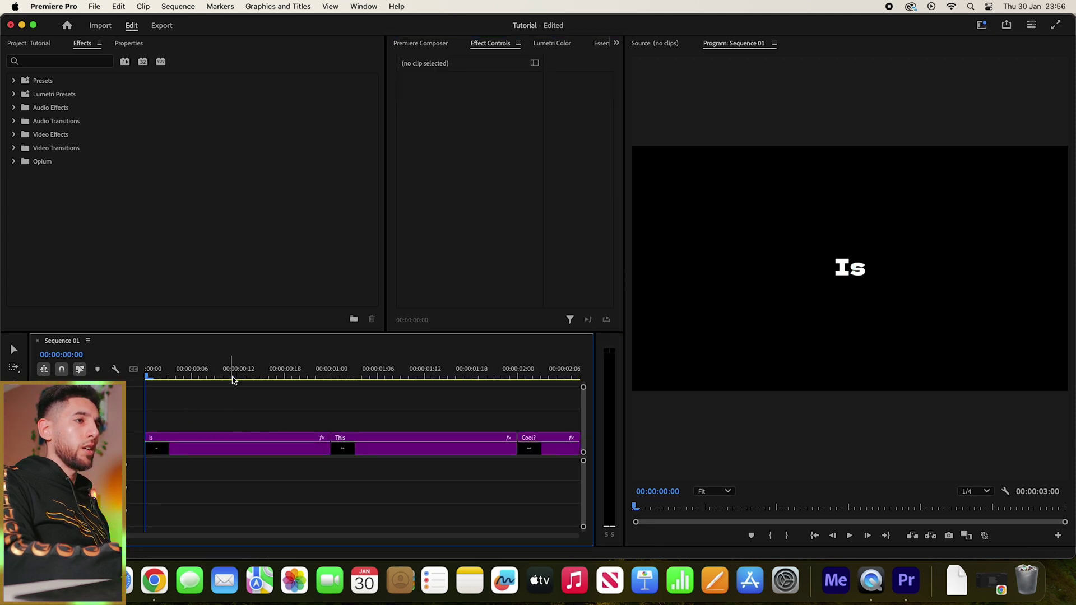
pyautogui.click(224, 376)
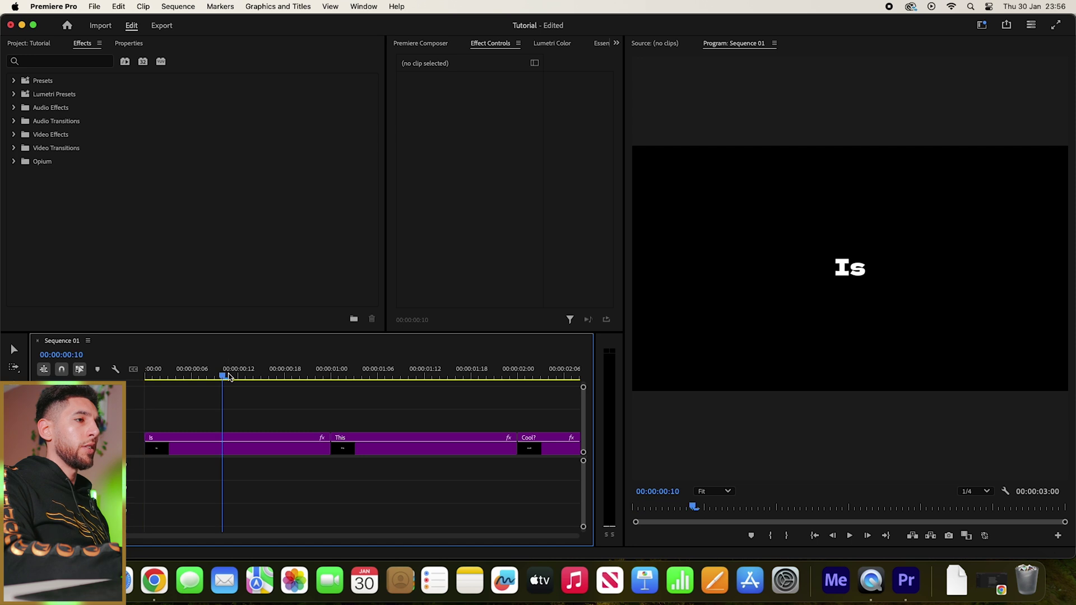
pyautogui.moveTo(228, 373)
pyautogui.mouseDown()
pyautogui.moveTo(253, 381)
pyautogui.moveTo(237, 376)
pyautogui.mouseUp()
pyautogui.click(238, 446)
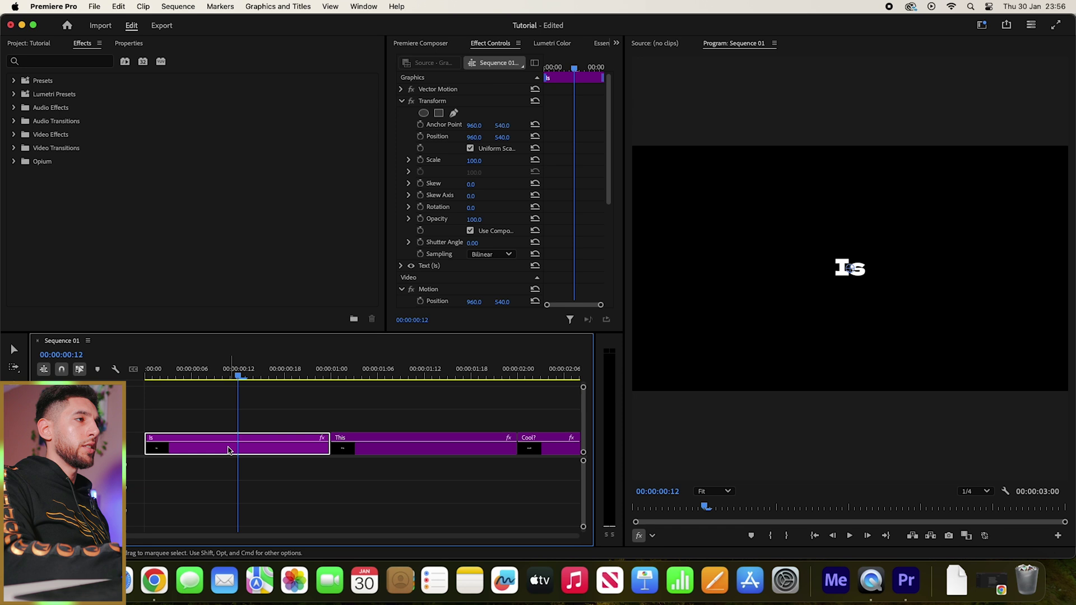
pyautogui.press('-')
pyautogui.scroll(-2, 565, 180)
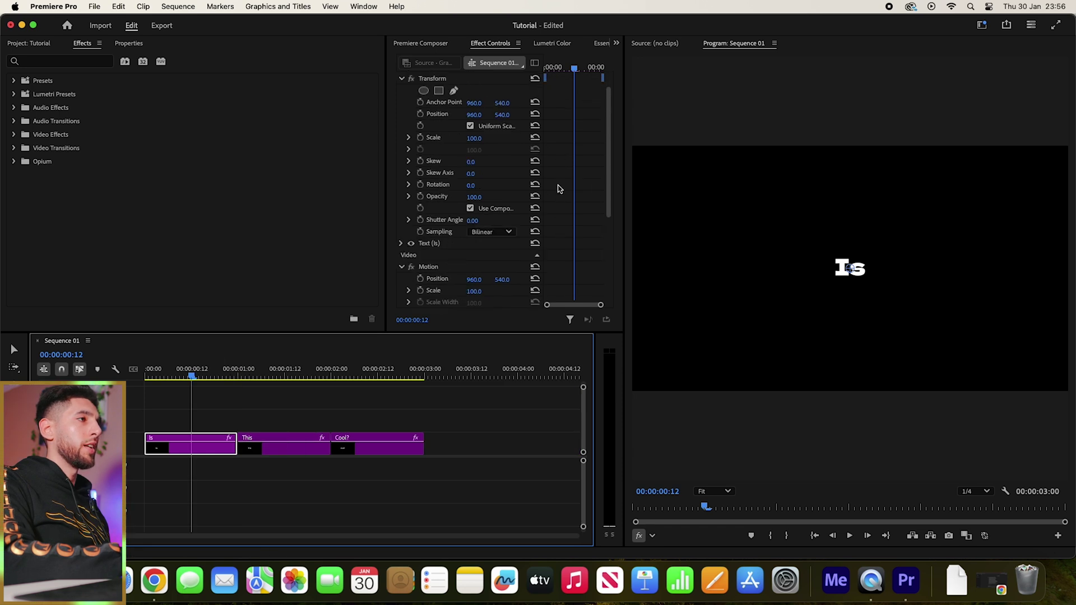
pyautogui.click(420, 138)
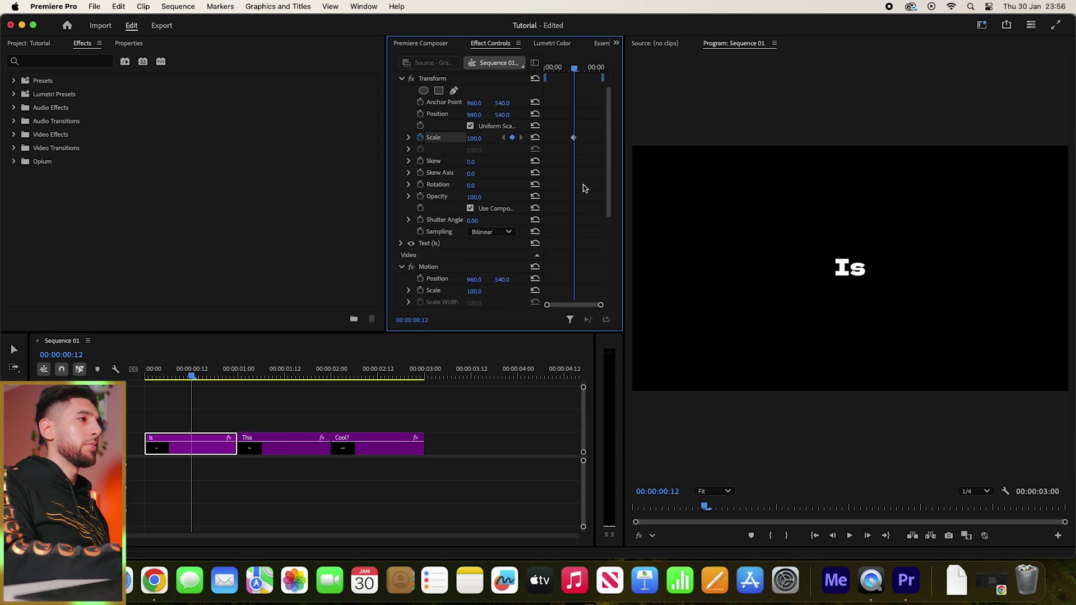
# - Set the Transform Scale of the "Is" clip to 0 at the start of the sequence, as a second keyframe
pyautogui.scroll(2, 579, 190)
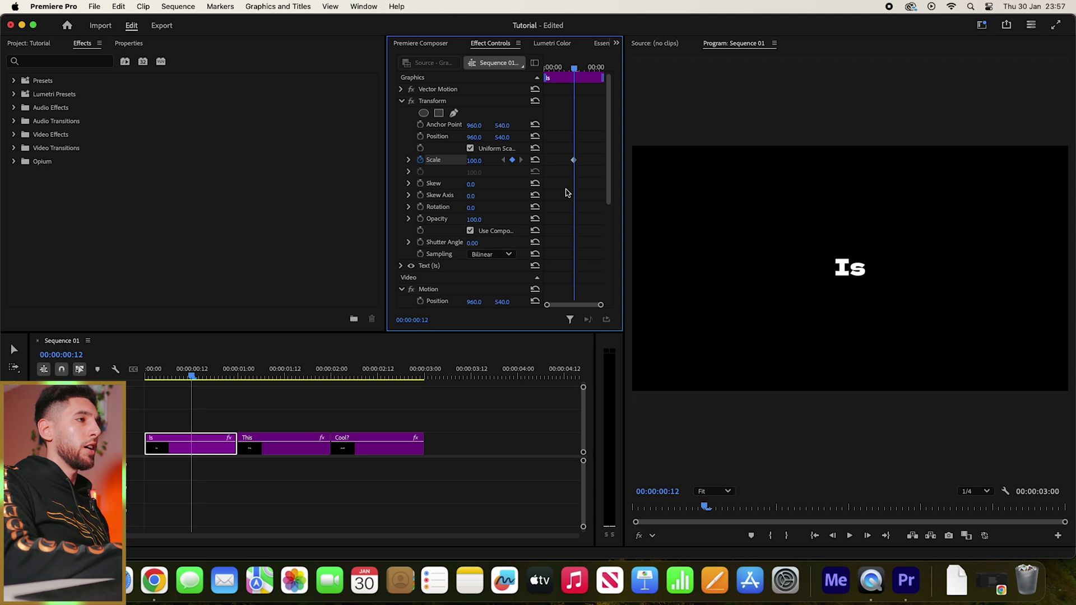
pyautogui.press('Home')
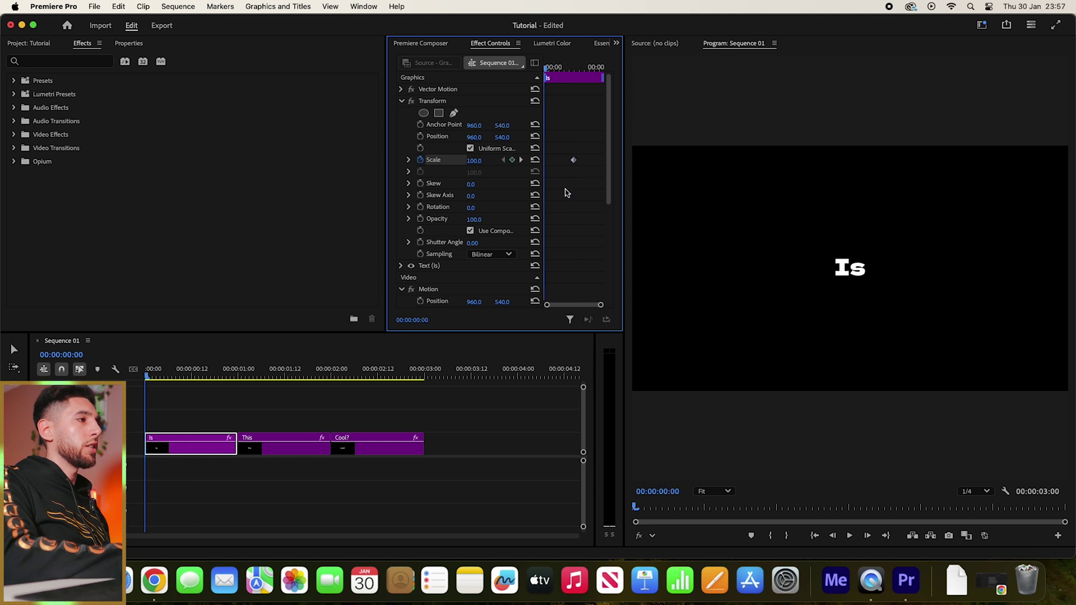
pyautogui.click(481, 161)
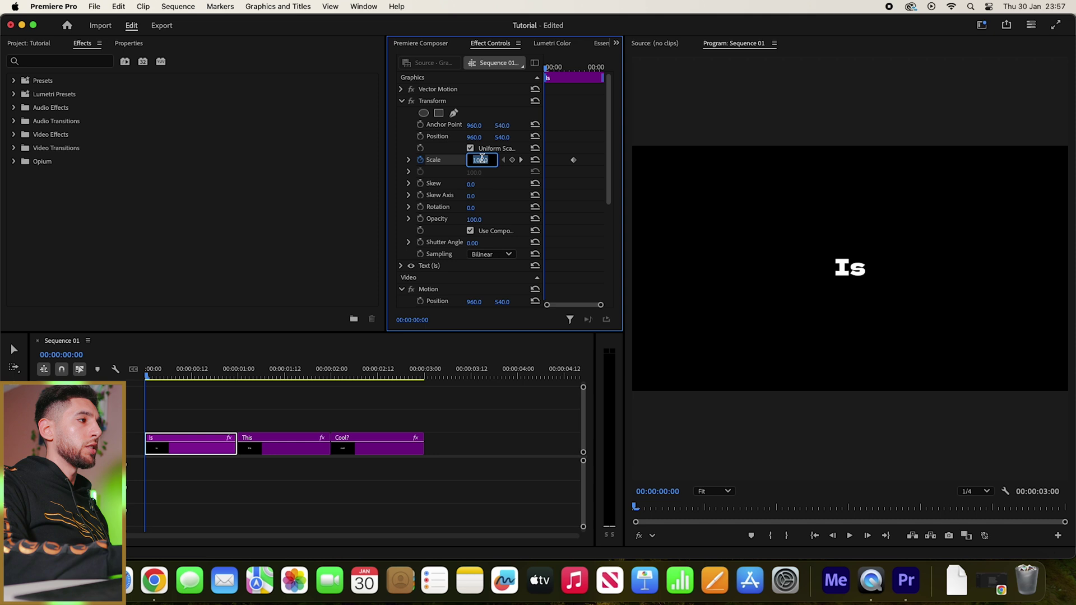
pyautogui.write('0')
pyautogui.press('Return')
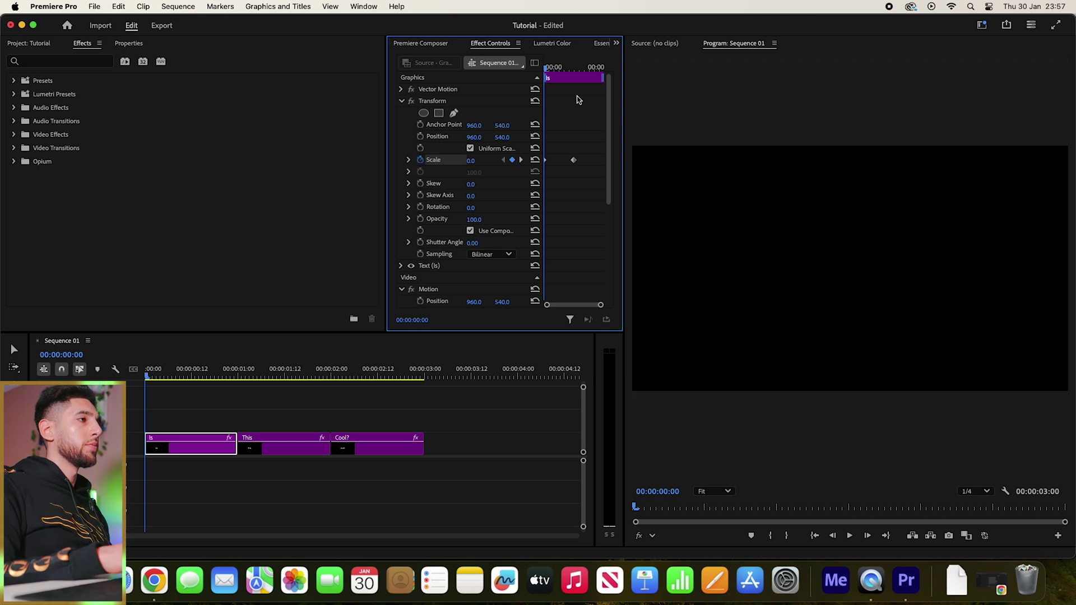
# - Add a Transform Scale keyframe of 150 to the "Is" clip at 00:00:00:10, two frames before the 100 keyframe
pyautogui.moveTo(563, 68); pyautogui.dragTo(573, 75)
pyautogui.press('Left')
pyautogui.press('Left')
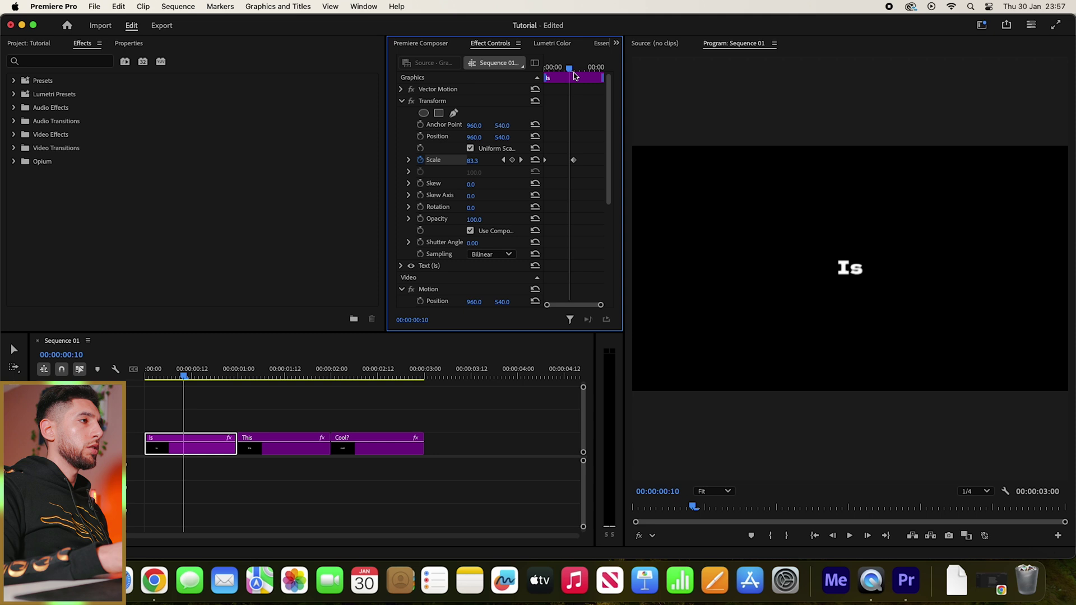
pyautogui.click(482, 159)
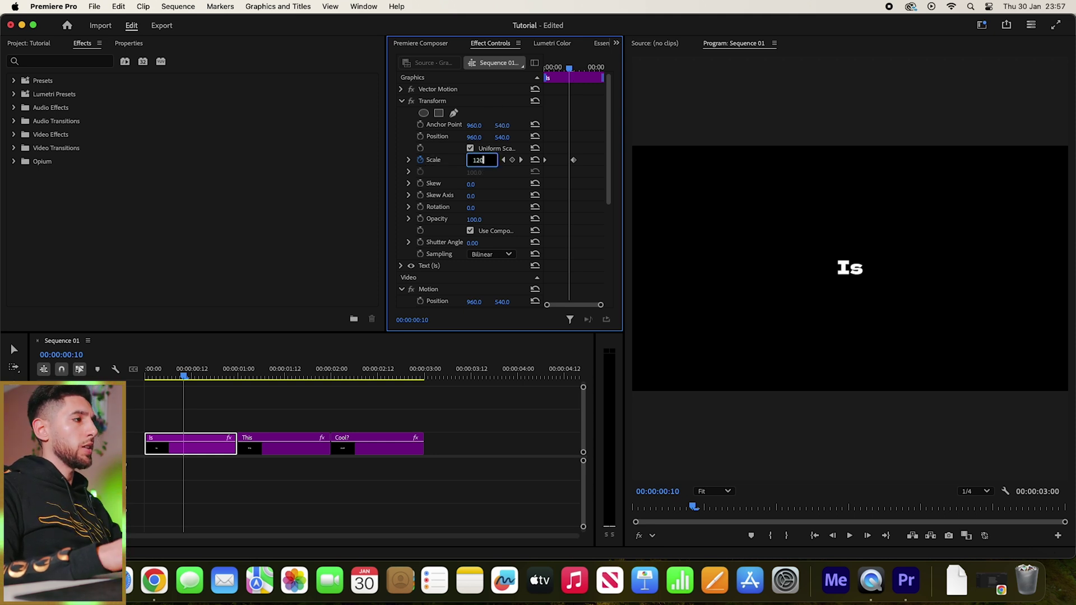
pyautogui.press('Return')
pyautogui.click(477, 160)
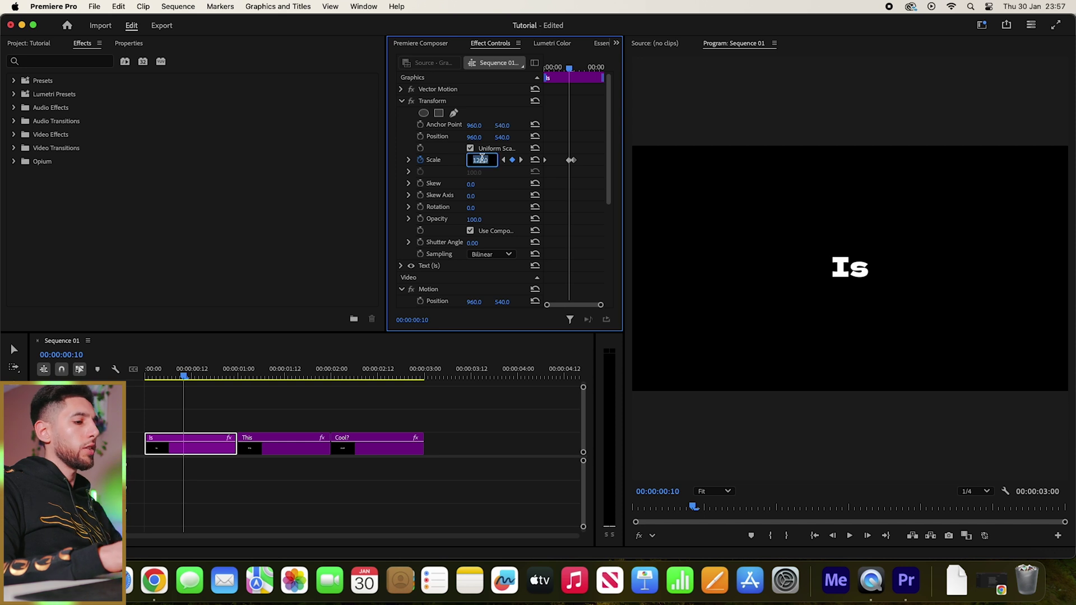
pyautogui.write('150')
pyautogui.press('Return')
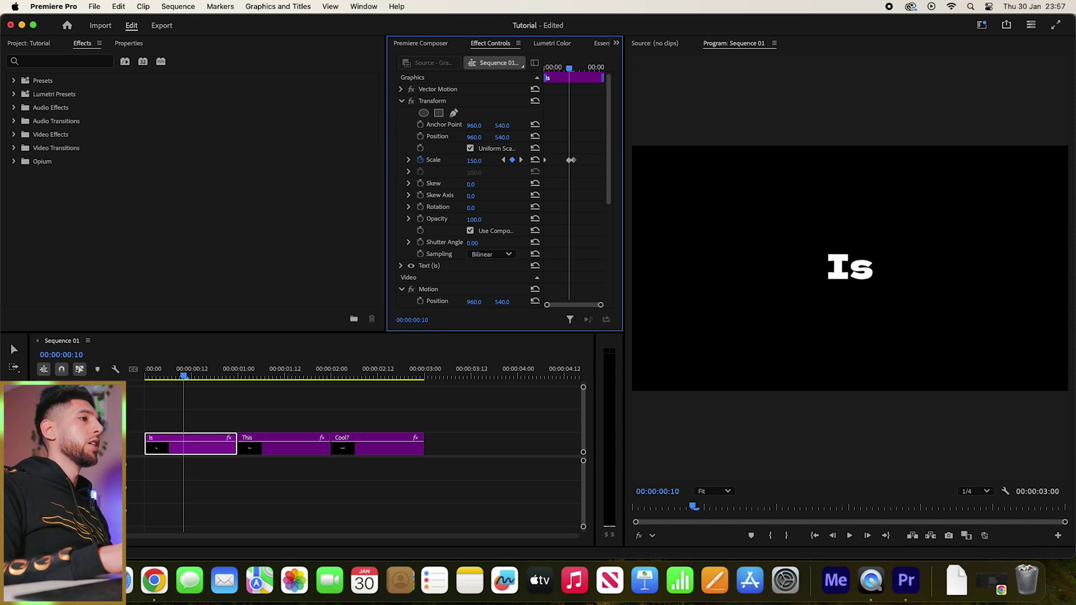
# - Return to the first frame and set the Transform effect's Shutter Angle to 180 on the "Is" clip
pyautogui.moveTo(571, 66); pyautogui.dragTo(545, 66)
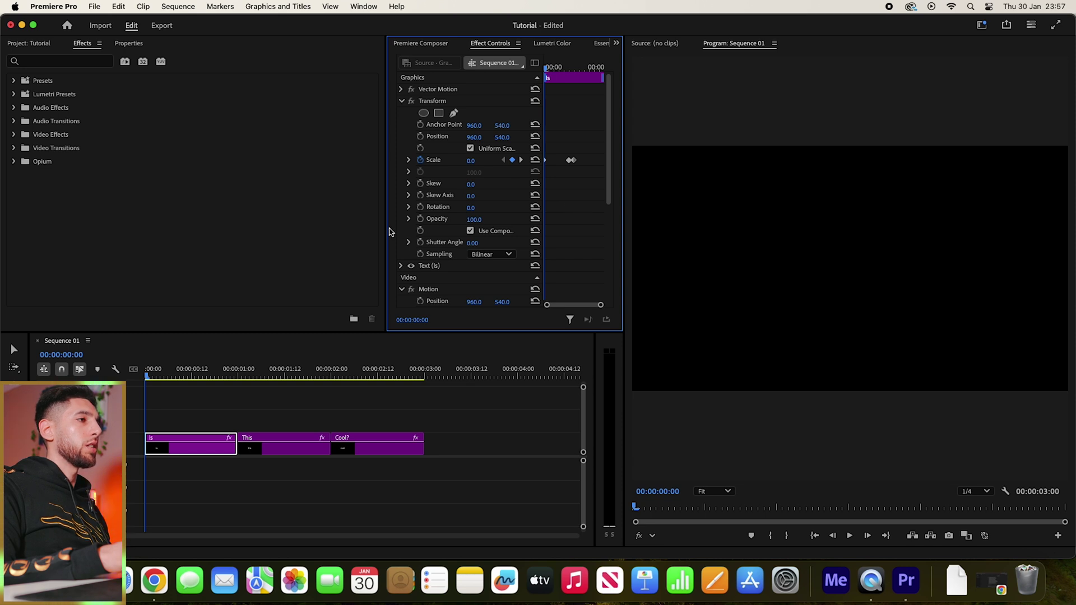
pyautogui.click(444, 245)
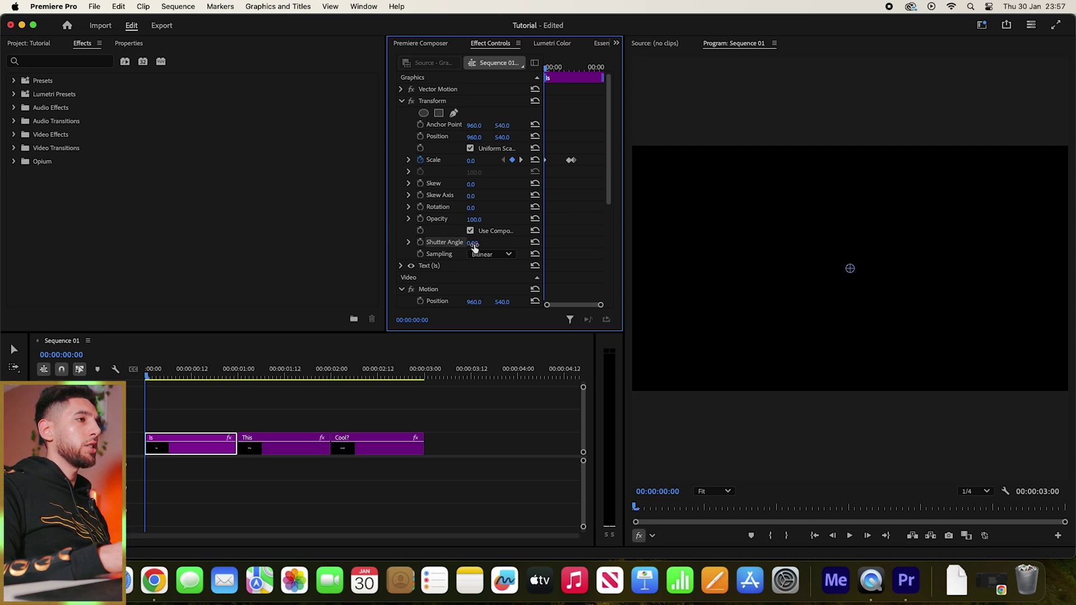
pyautogui.click(472, 242)
pyautogui.write('18')
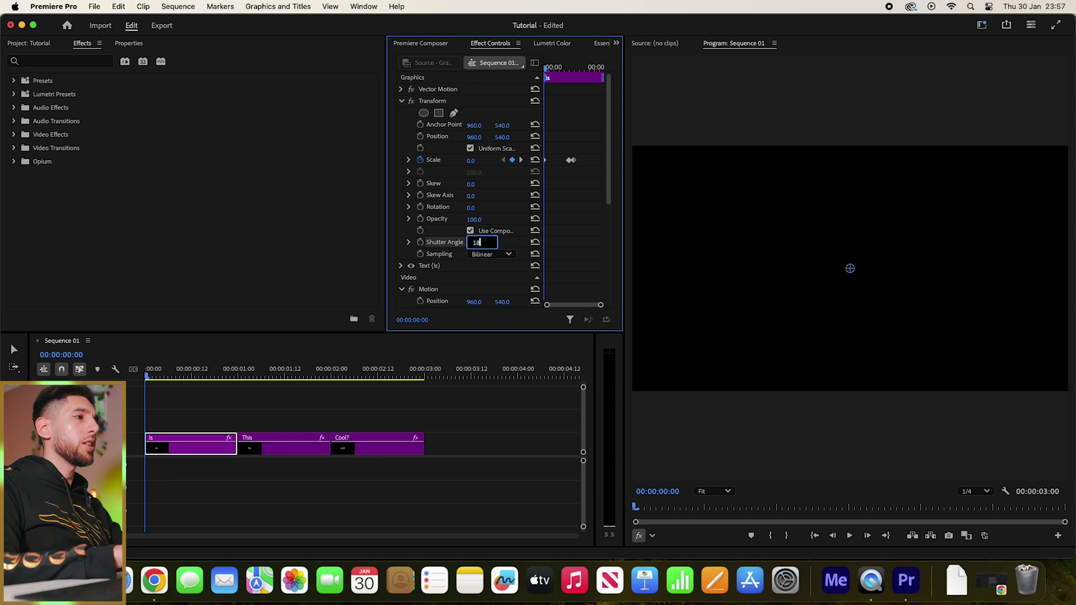
pyautogui.write('0')
pyautogui.press('Return')
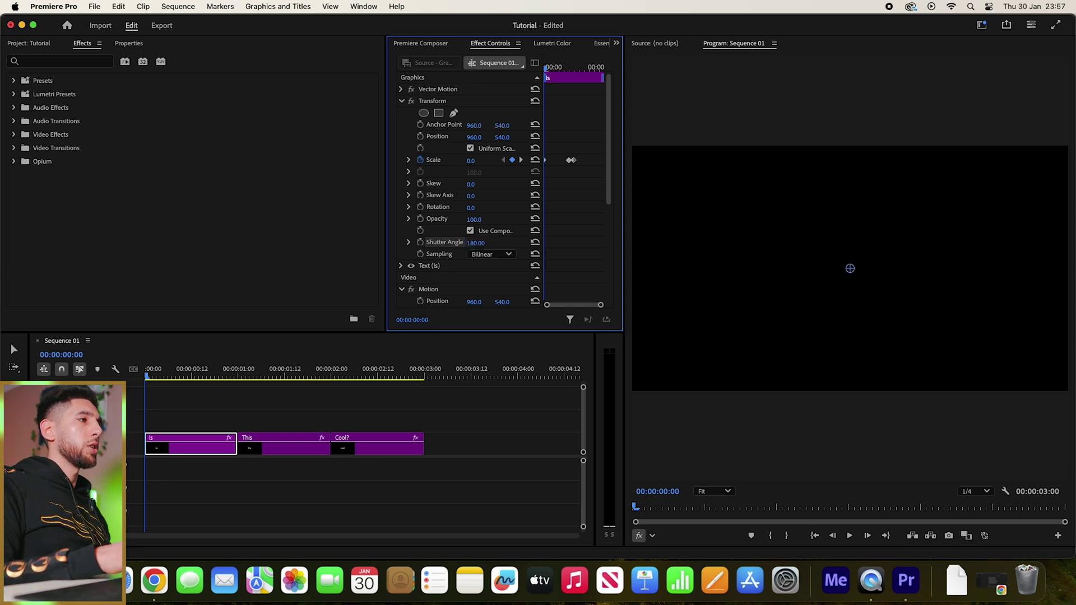
# - Copy the keyframed Transform effect from the "Is" clip and paste it onto the "This" and "Cool?" clips
pyautogui.click(401, 102)
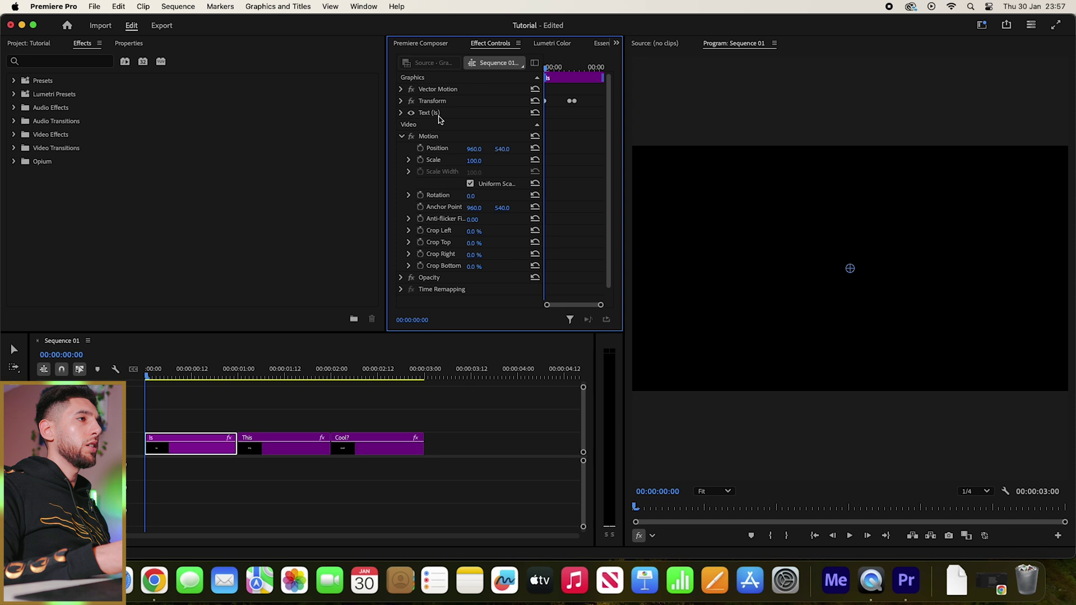
pyautogui.click(428, 103)
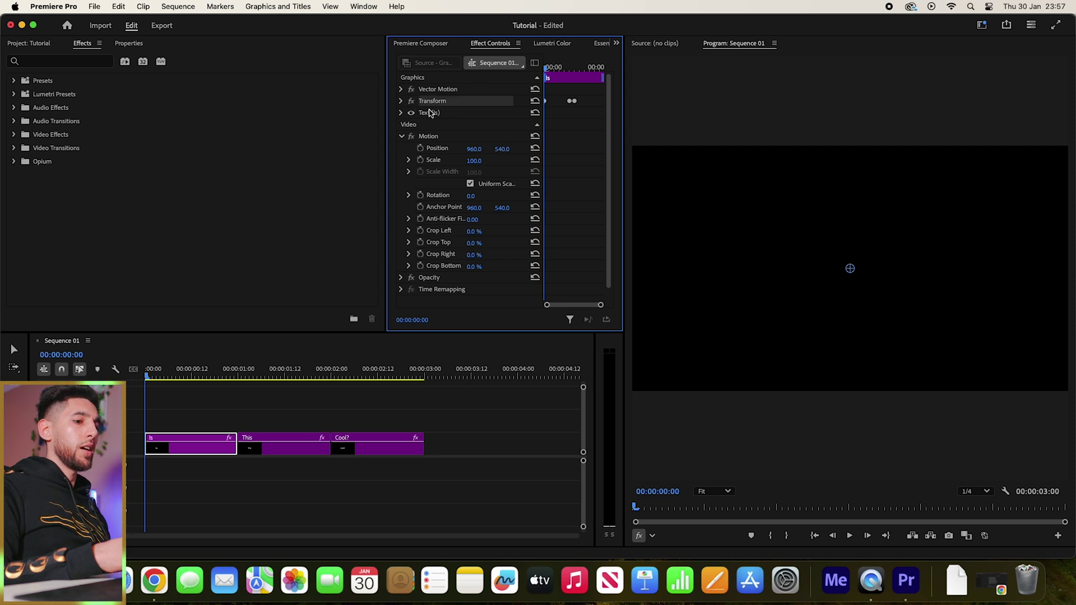
pyautogui.click(402, 101)
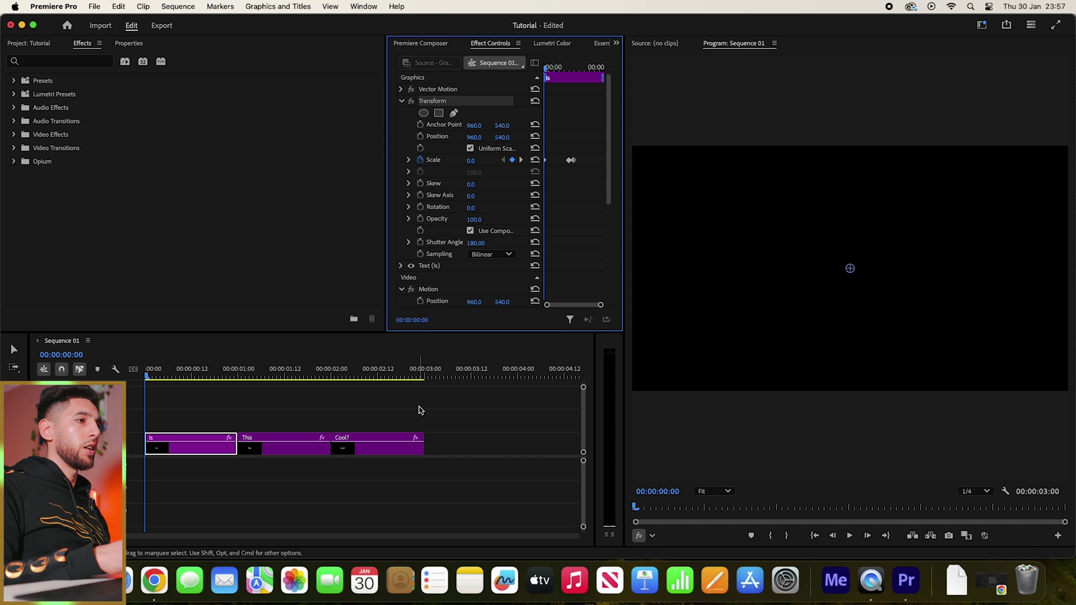
pyautogui.moveTo(420, 409); pyautogui.dragTo(285, 435)
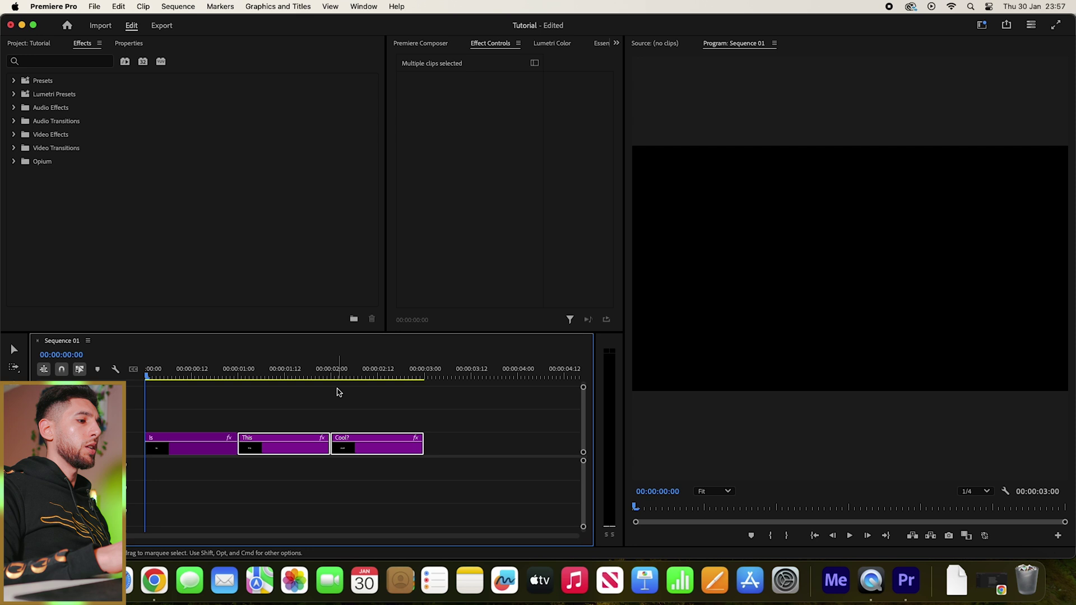
# - Play the sequence from the start several times to review the scale animation on all three words
pyautogui.press('space')
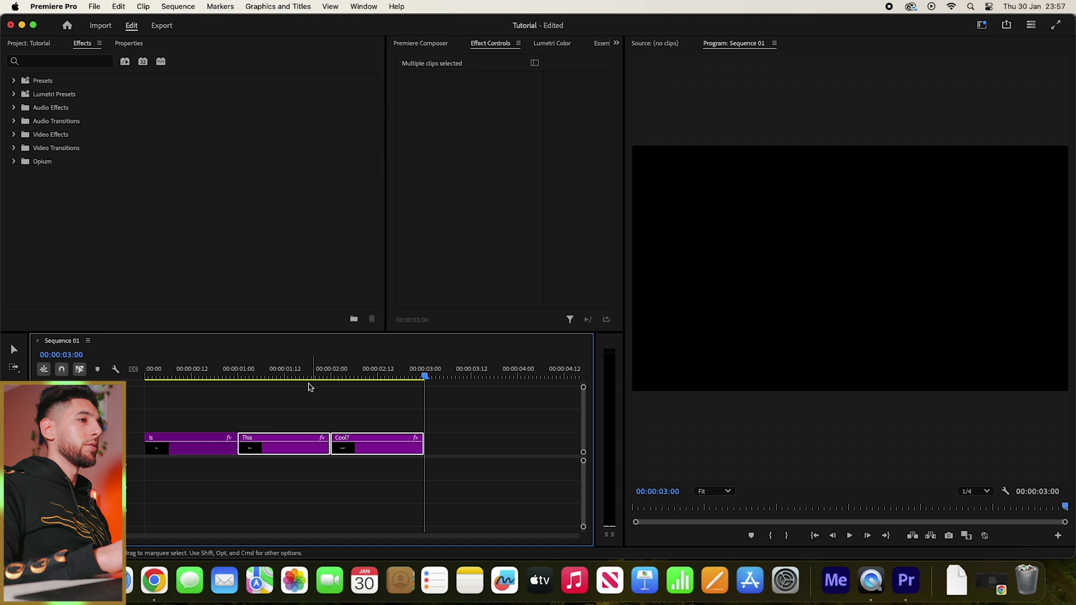
pyautogui.moveTo(308, 374); pyautogui.dragTo(118, 393)
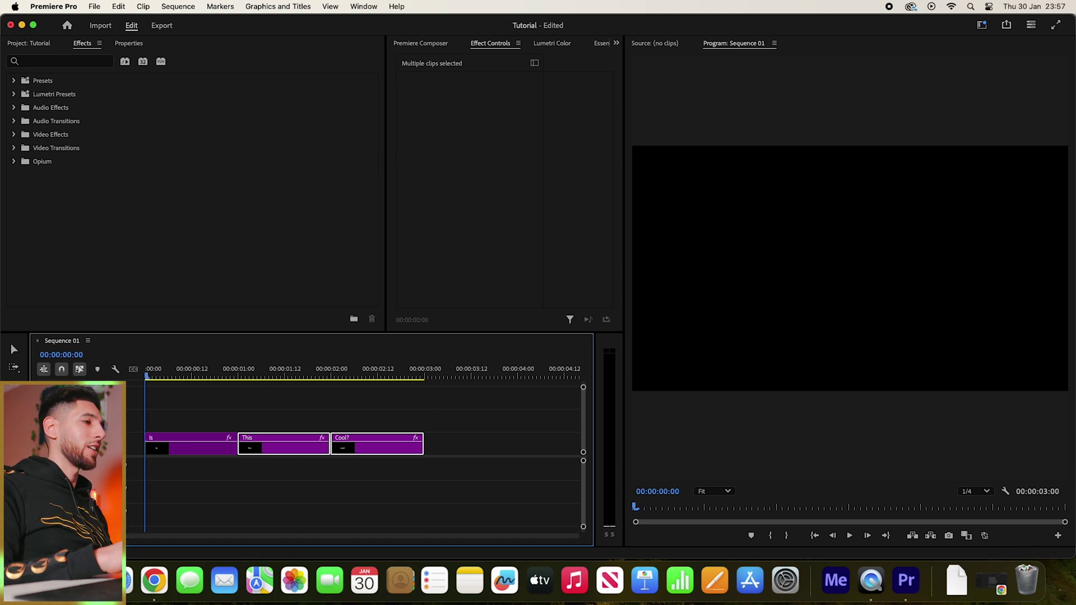
pyautogui.click(153, 408)
pyautogui.press('space')
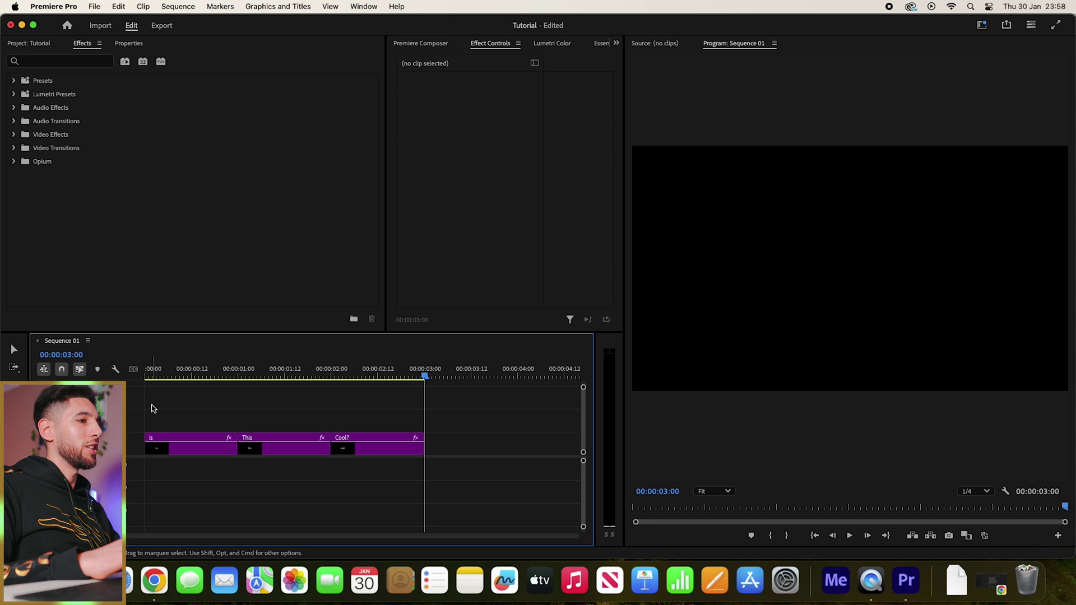
pyautogui.press('space')
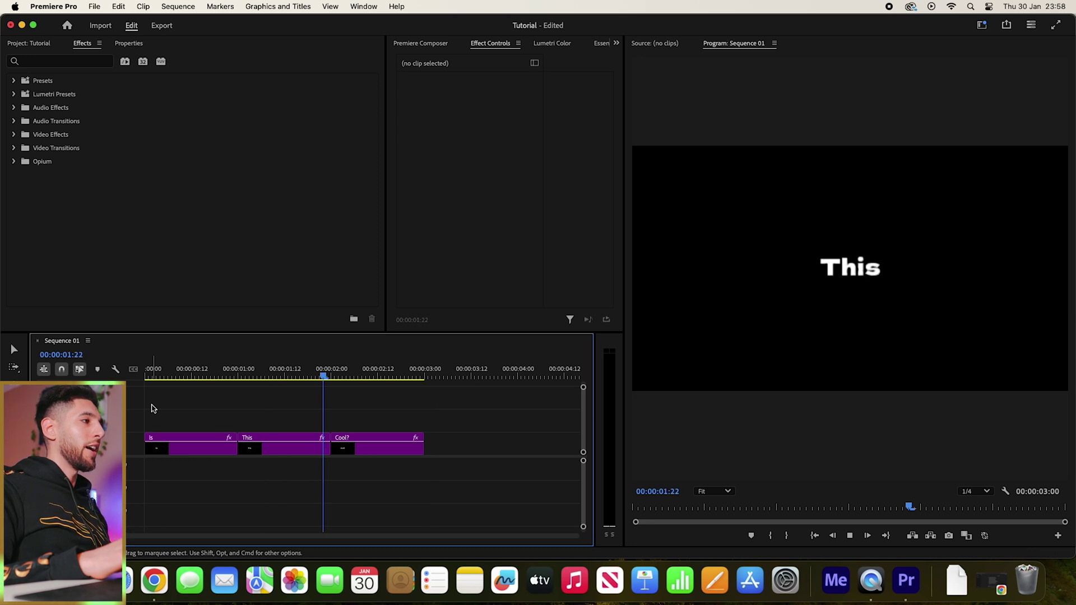